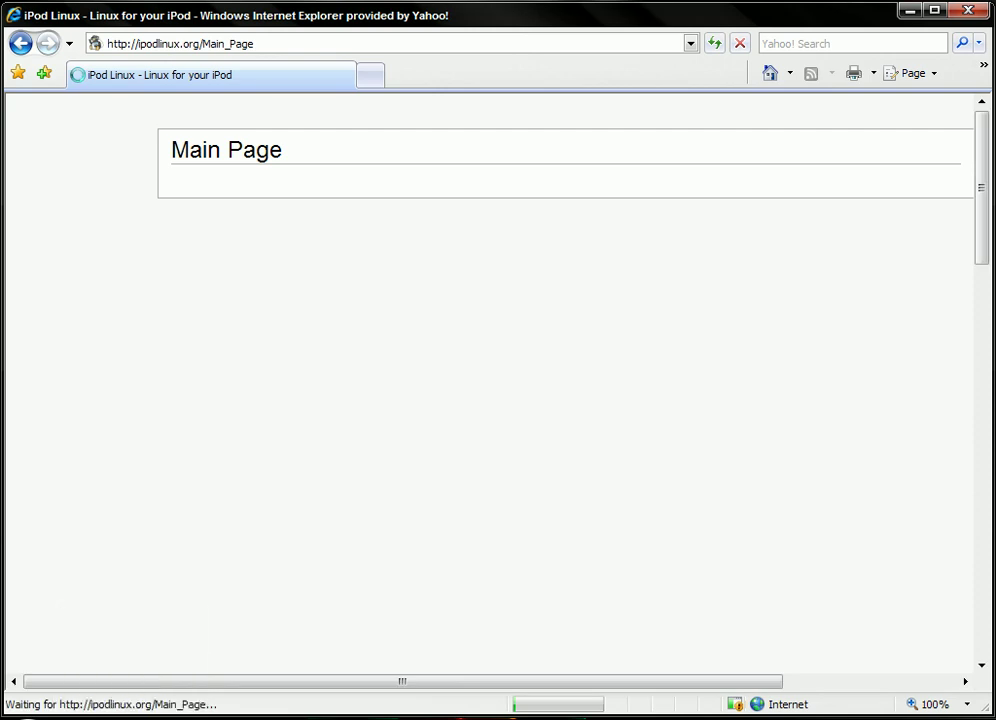
Replace the Notepad text with "official installer" and open the Official Installer page on the iPodLinux site.
left_click(150, 572)
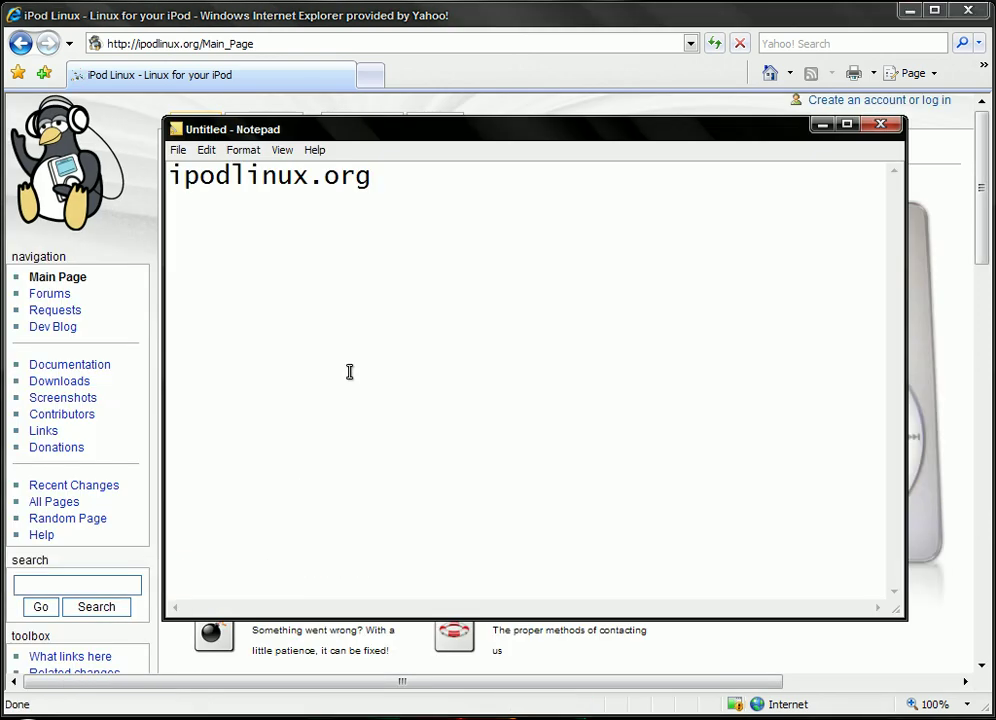
left_click_drag(407, 189, 173, 178)
type("official")
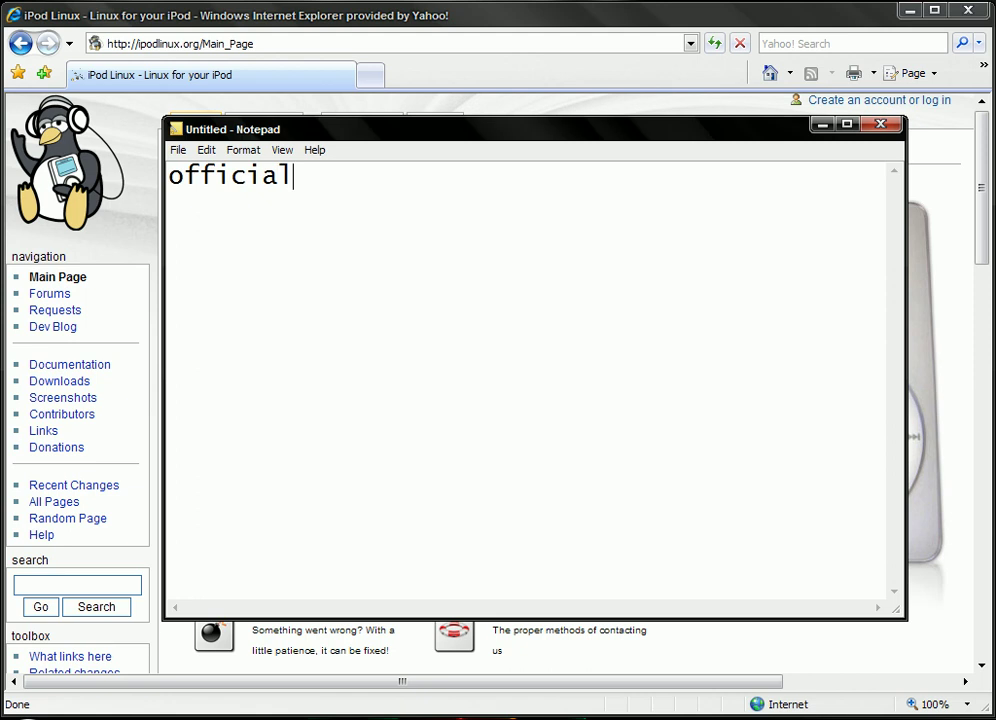
type(" installer")
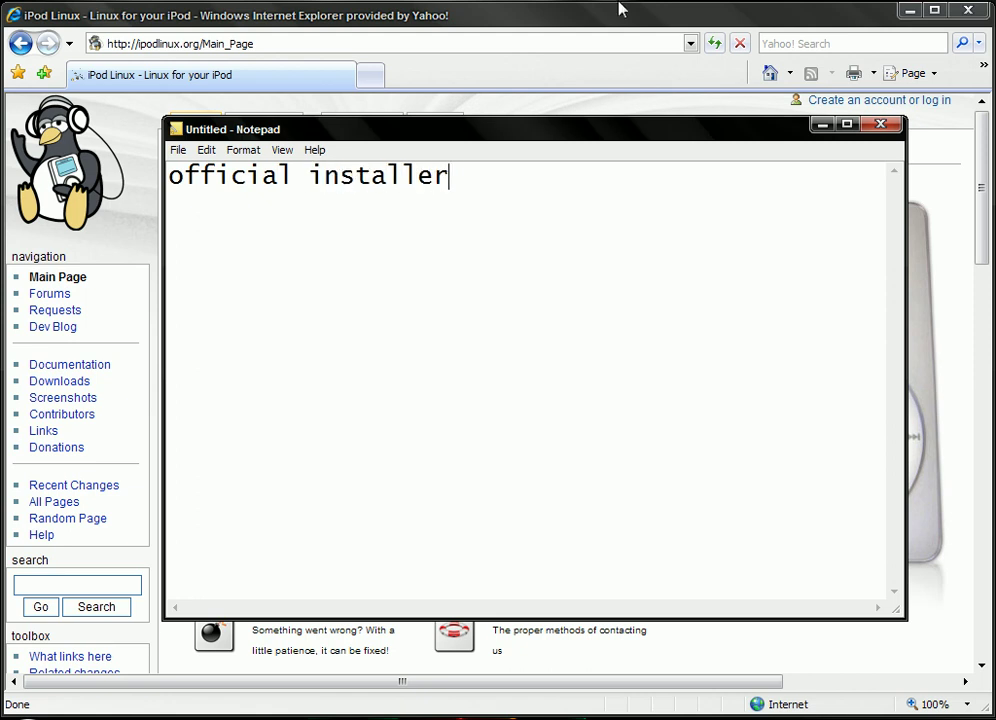
left_click(821, 125)
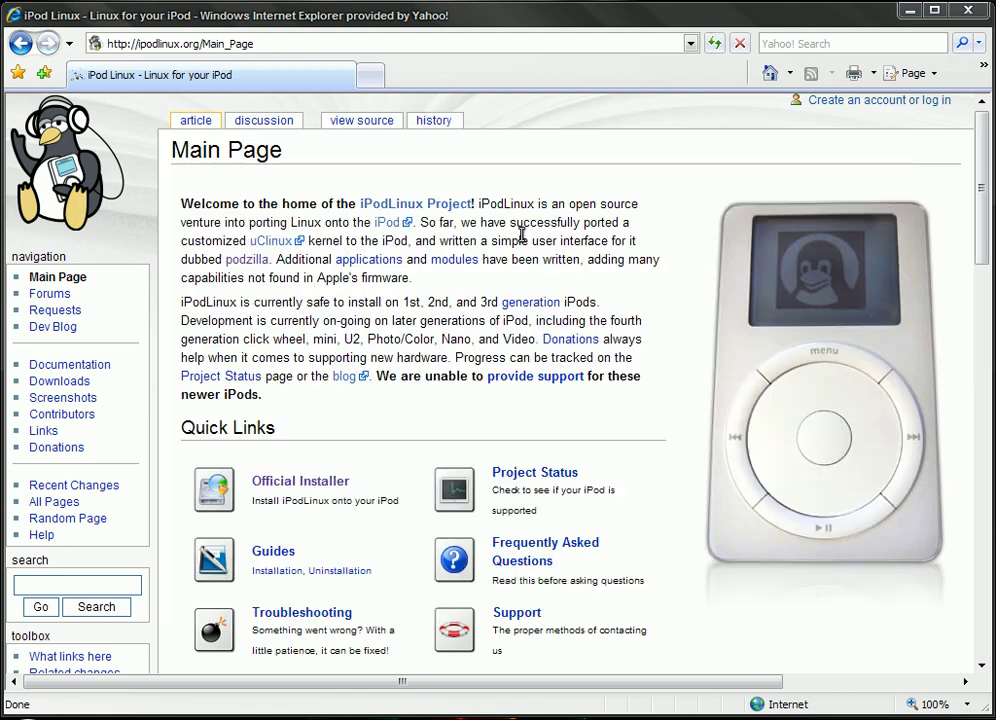
left_click(289, 483)
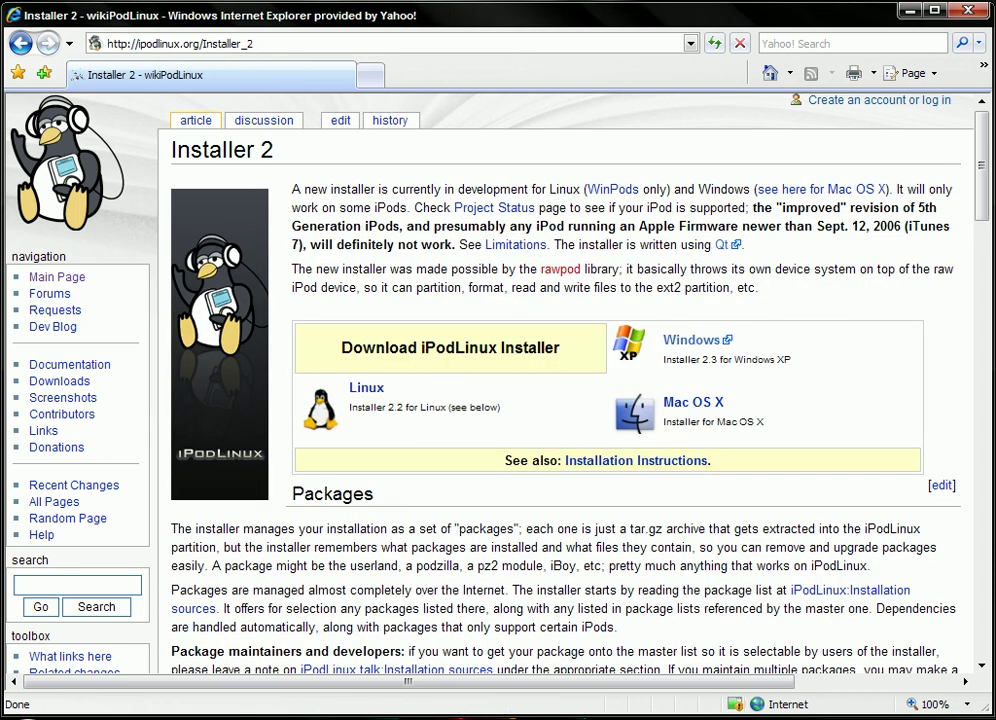
Replace the Notepad text with "choose you operating system" and start downloading the Windows version of the iPodLinux installer.
key("alt+Tab")
left_click_drag(460, 187, 160, 185)
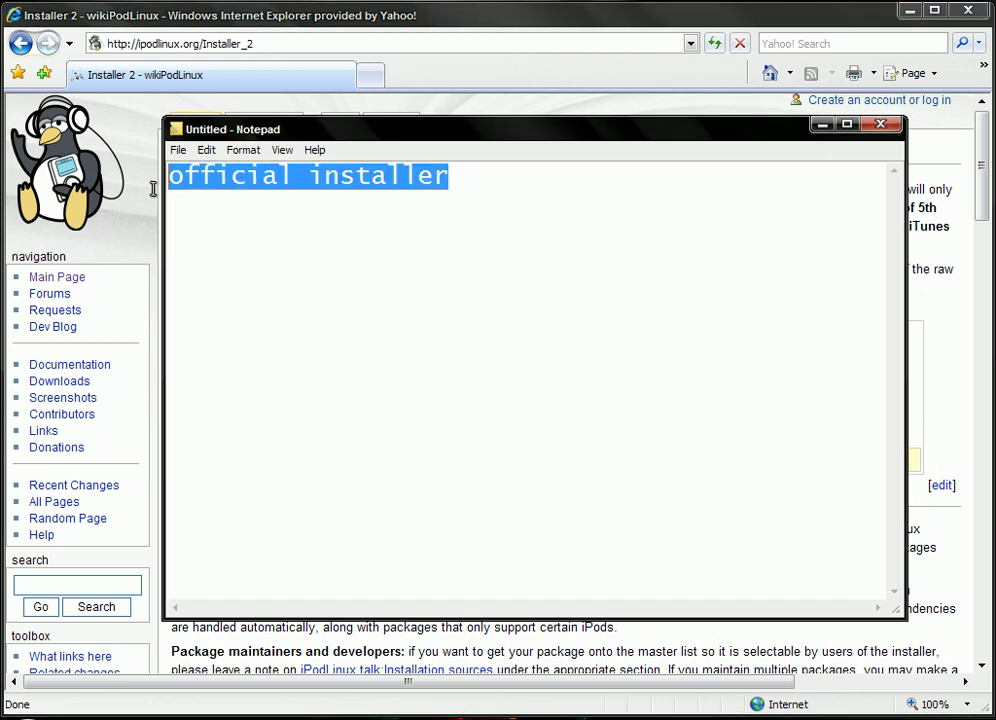
type("Choos")
type("e you ")
type("operating")
type(" su")
key("BackSpace")
type("ystem")
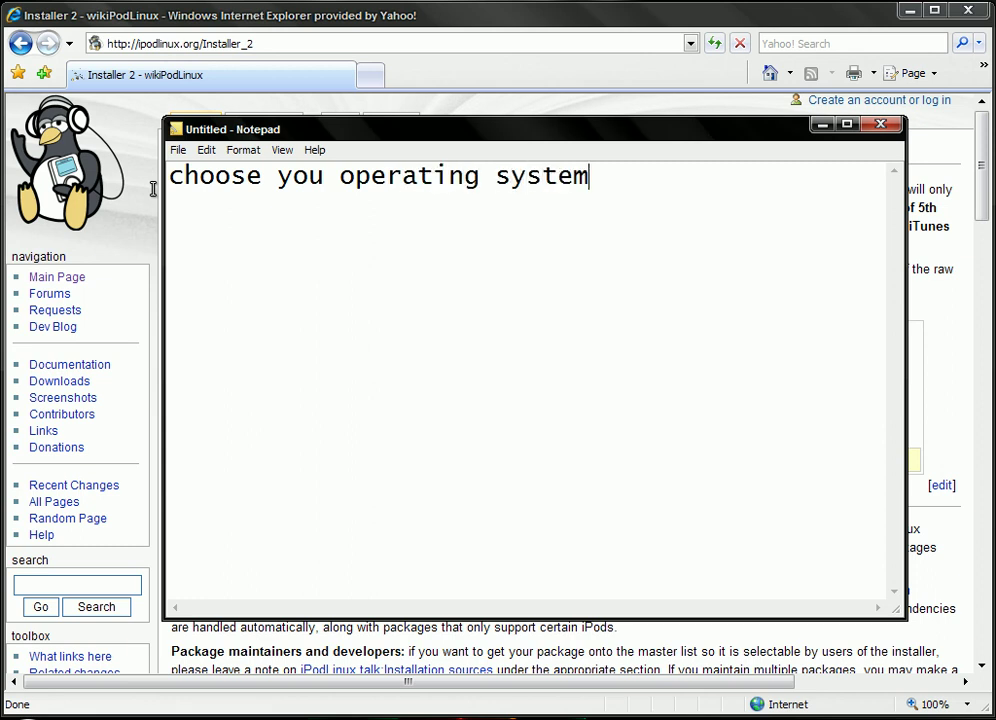
left_click(820, 127)
left_click(668, 343)
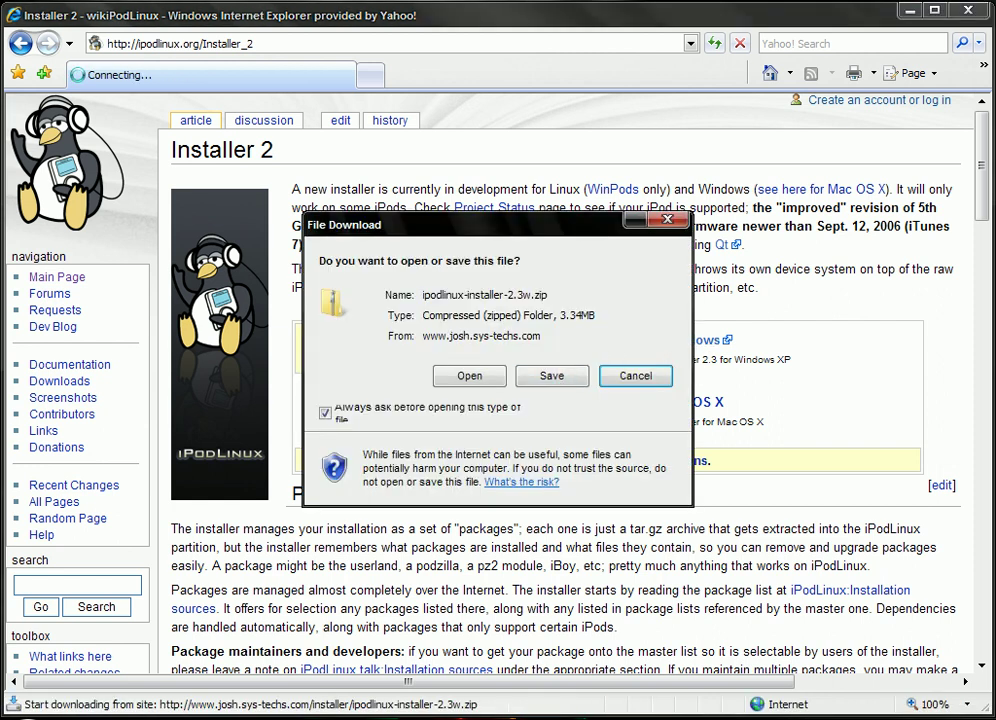
Replace the Notepad text with "save" and return to the file download prompt.
key("alt+Tab")
left_click_drag(596, 168, 145, 220)
key("BackSpace")
type("save")
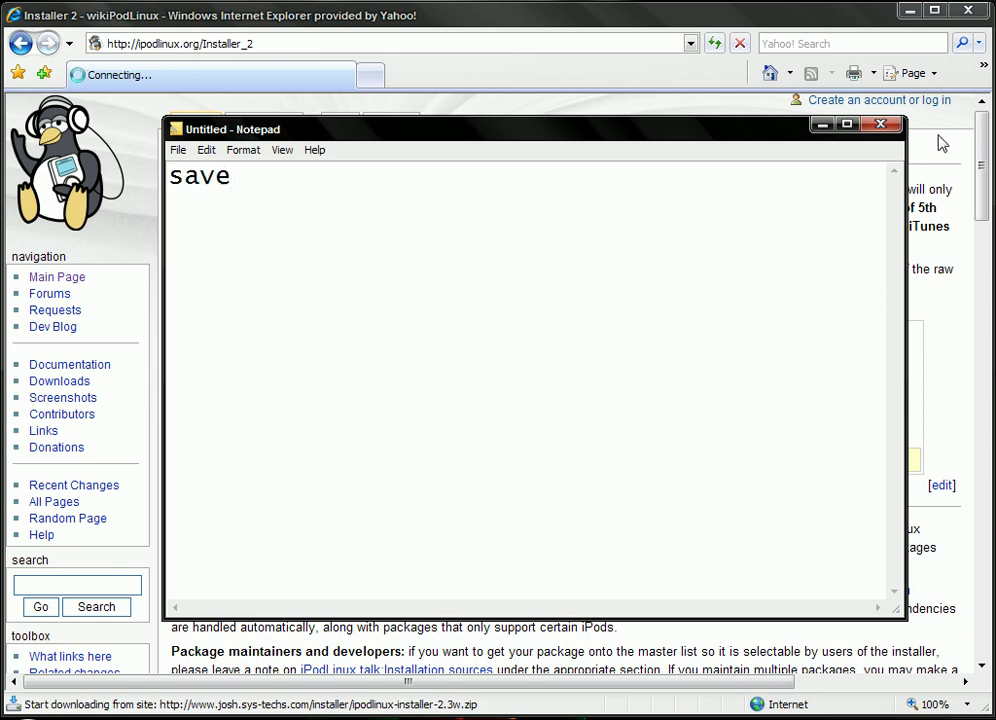
left_click(823, 126)
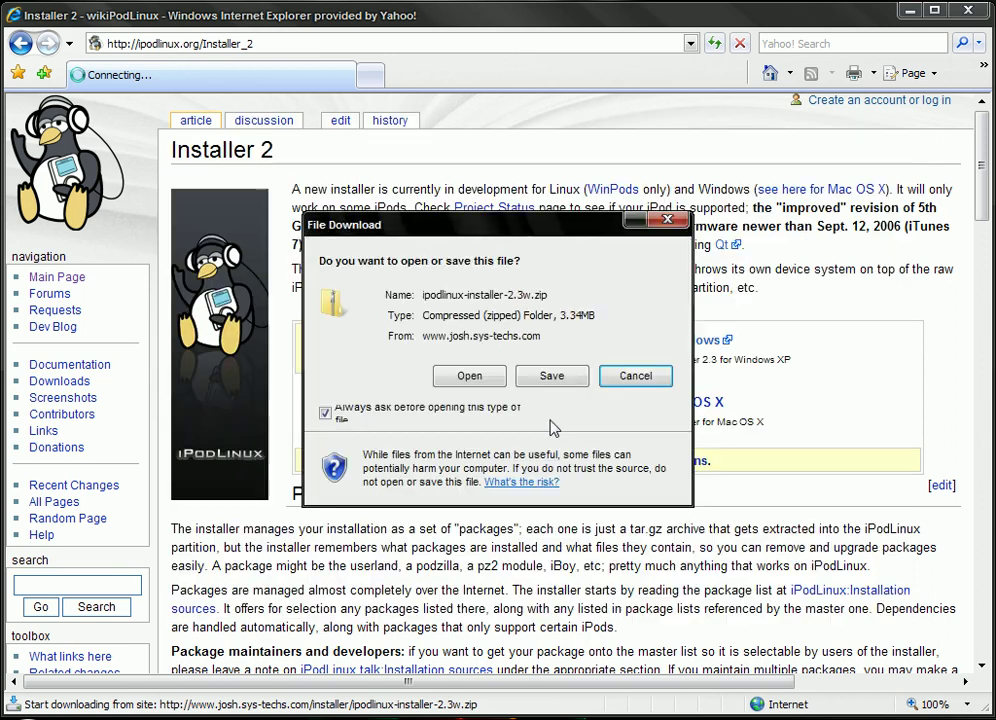
Save ipodlinux-installer-2.3w.zip to the Desktop, minimize the browser, and dismiss the finished download dialog.
left_click(552, 376)
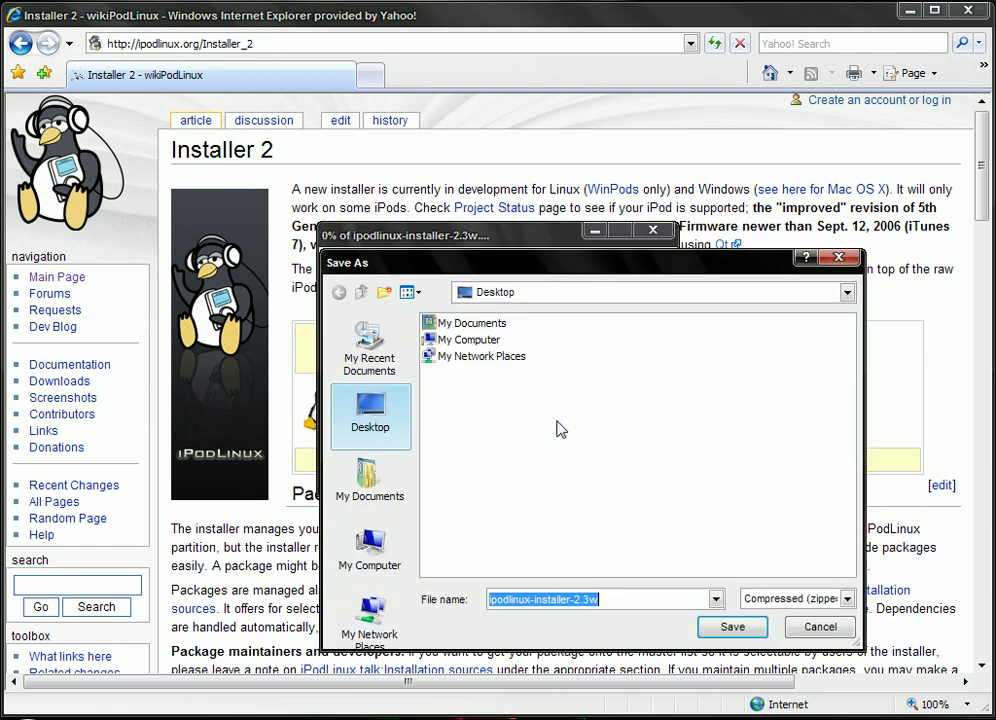
left_click(733, 627)
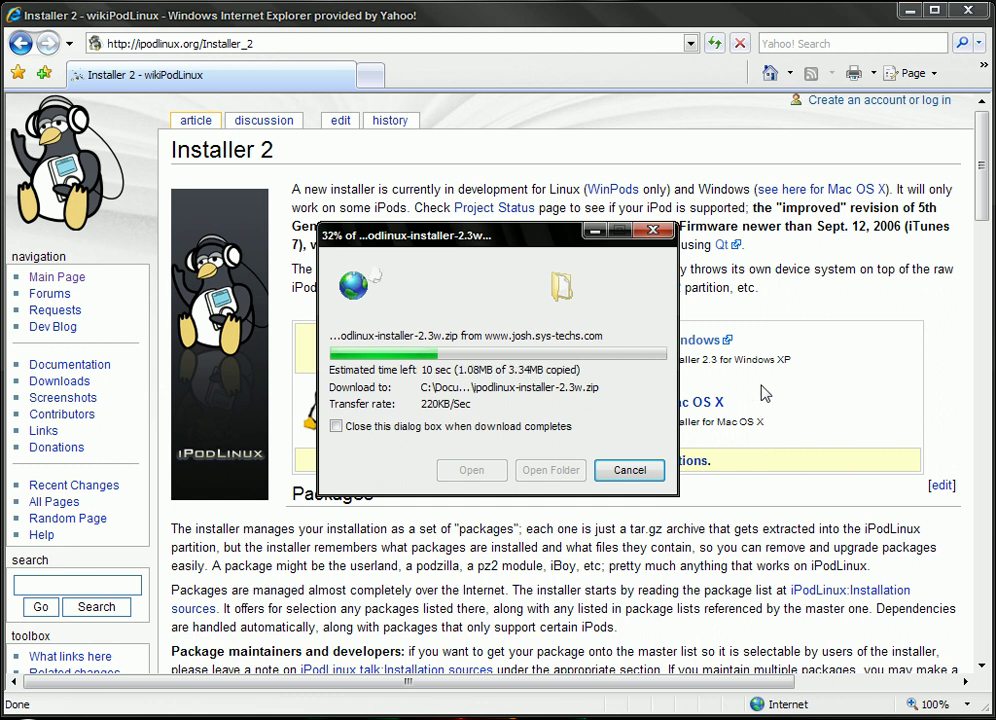
left_click(910, 16)
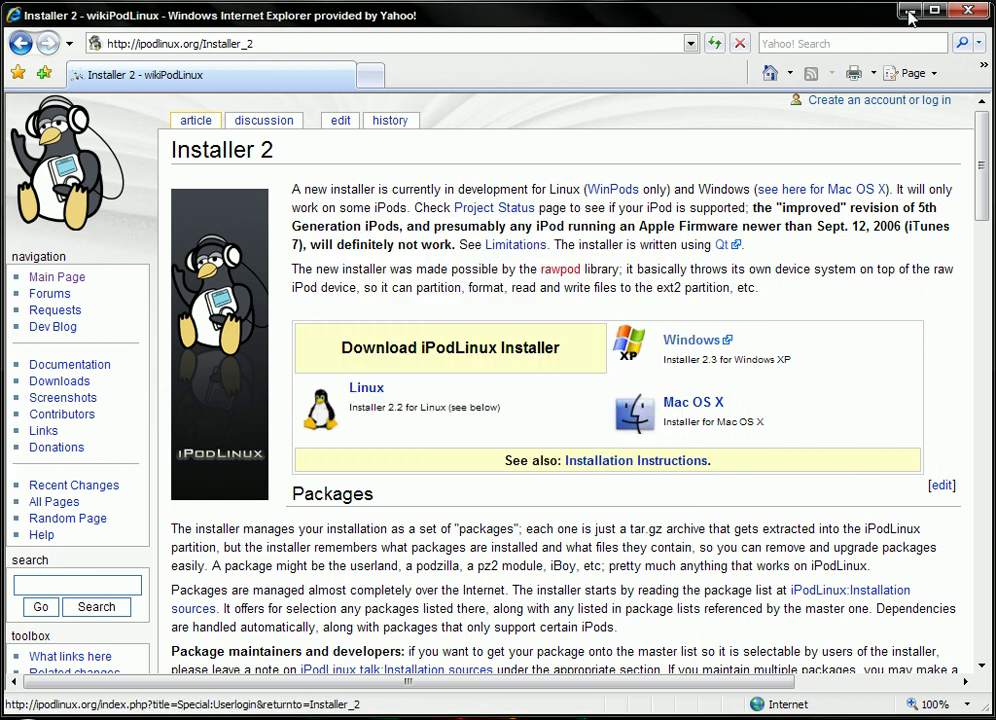
left_click(910, 16)
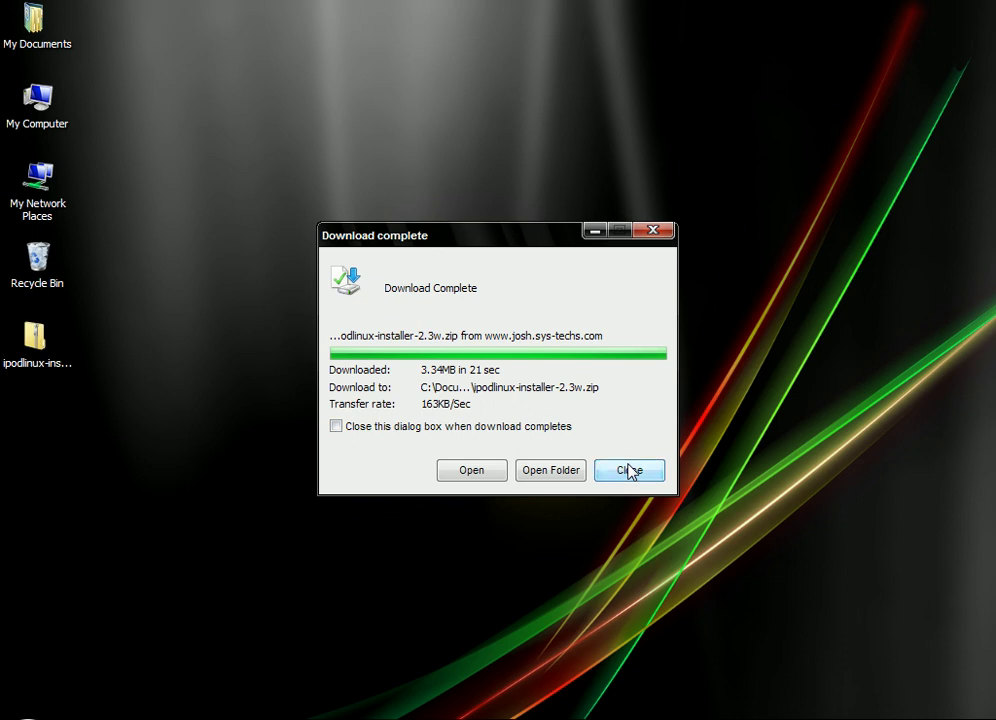
left_click(630, 470)
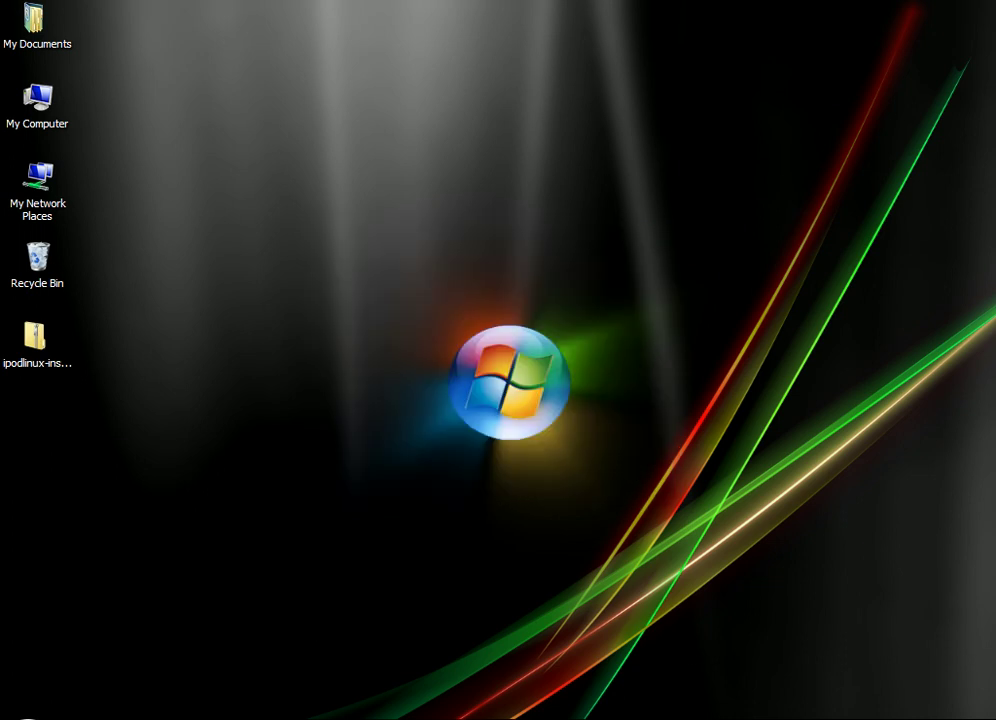
Replace the Notepad text with "open the folder" and open the downloaded installer zip from the desktop.
type("save")
key("shift+Left")
left_click_drag(197, 170, 151, 176)
type("ope")
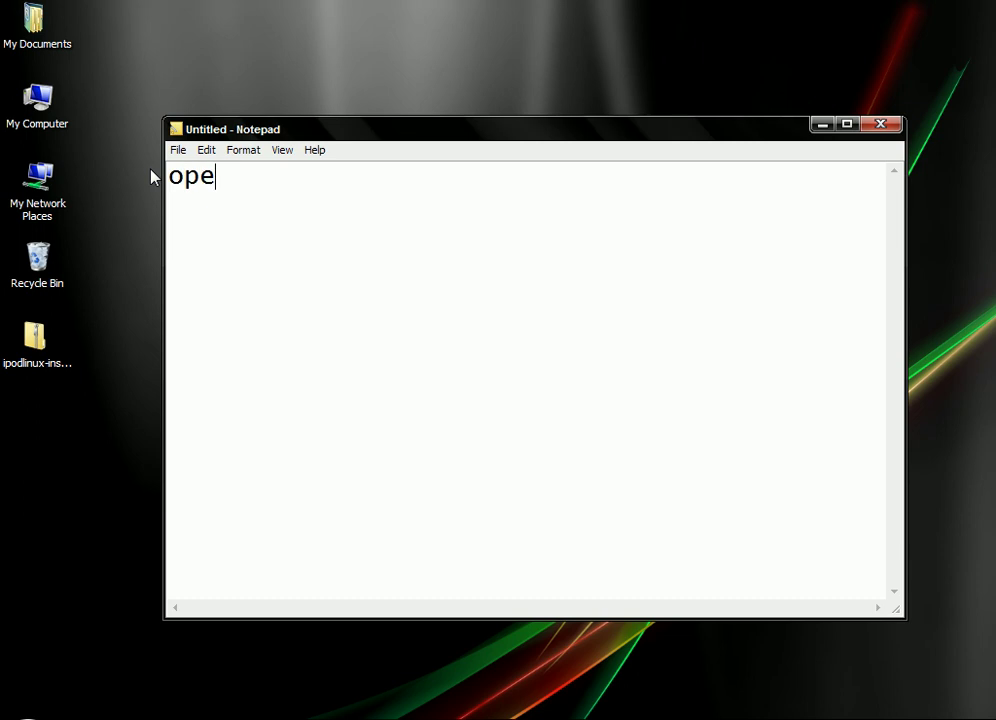
type("n the ")
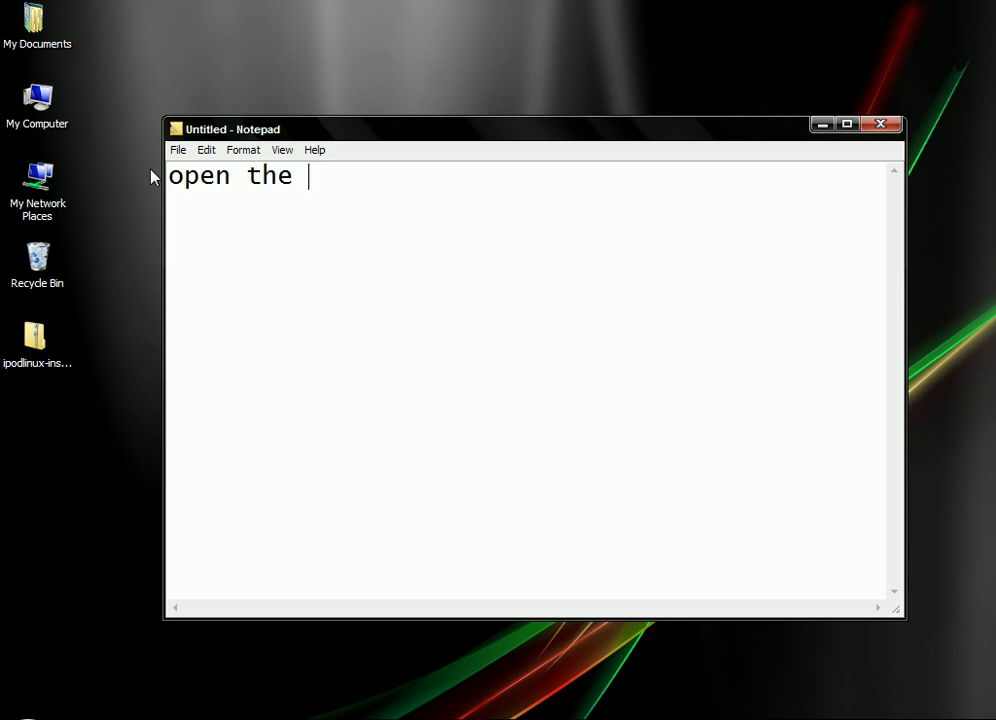
type("folder")
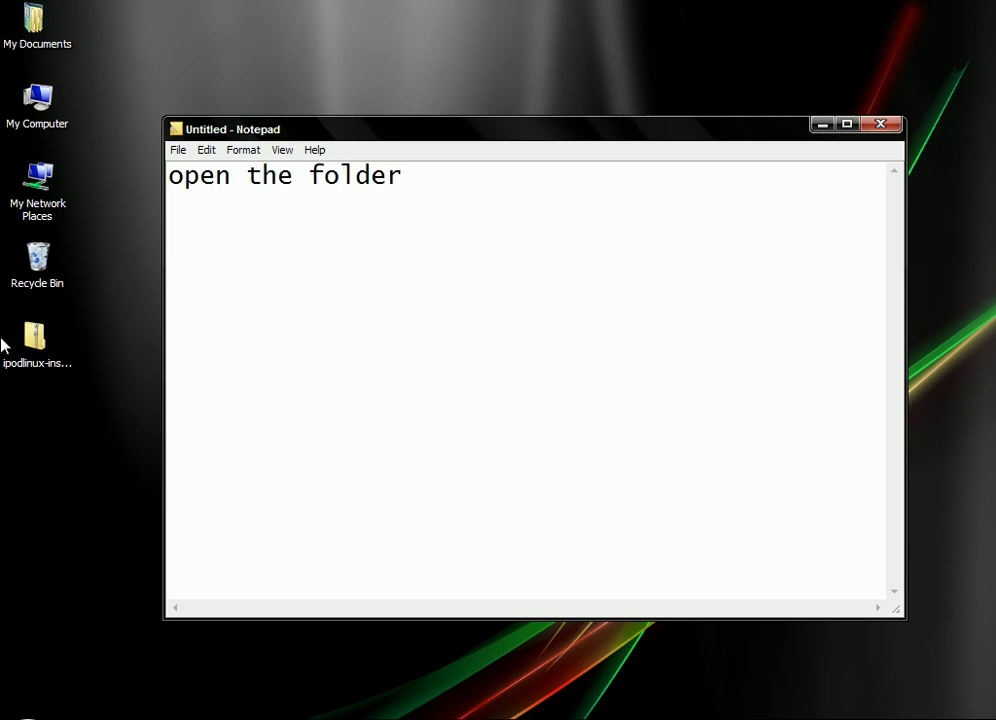
double_click(33, 338)
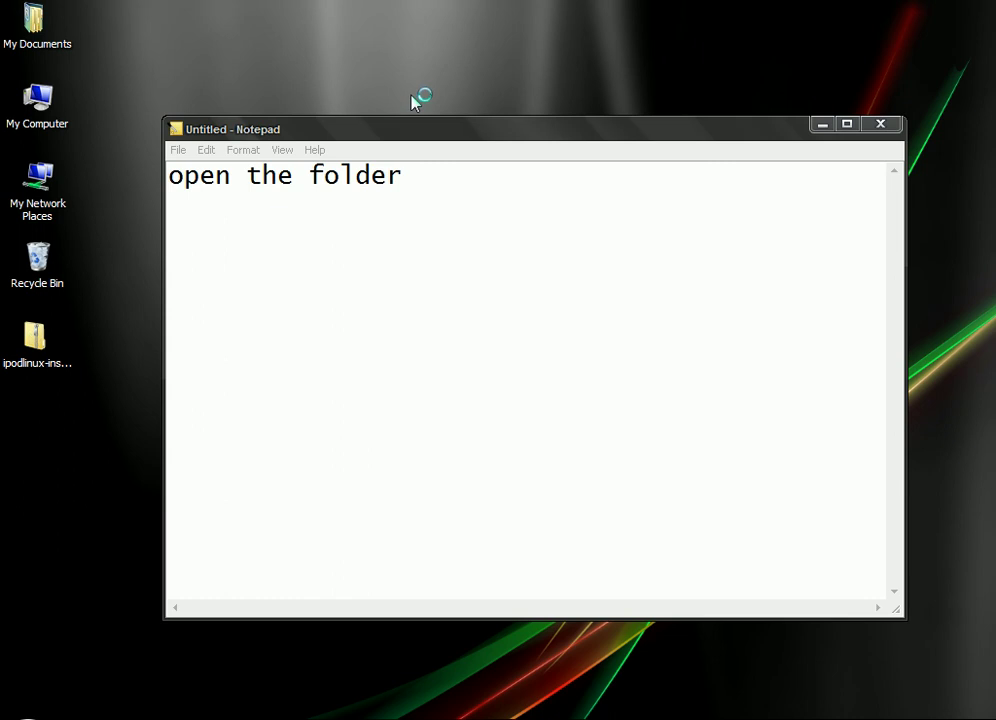
Replace the Notepad text with "<<<<< extract all files" beside the zip window's extraction option, and erase the note.
left_click(849, 200)
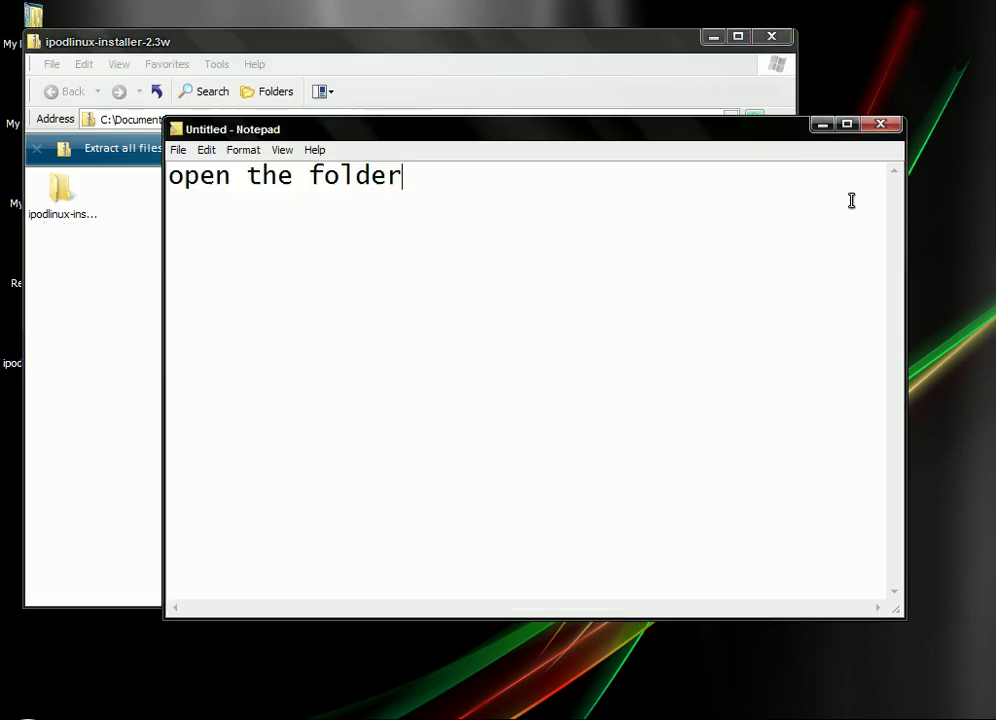
left_click_drag(407, 175, 273, 160)
left_click_drag(363, 128, 380, 107)
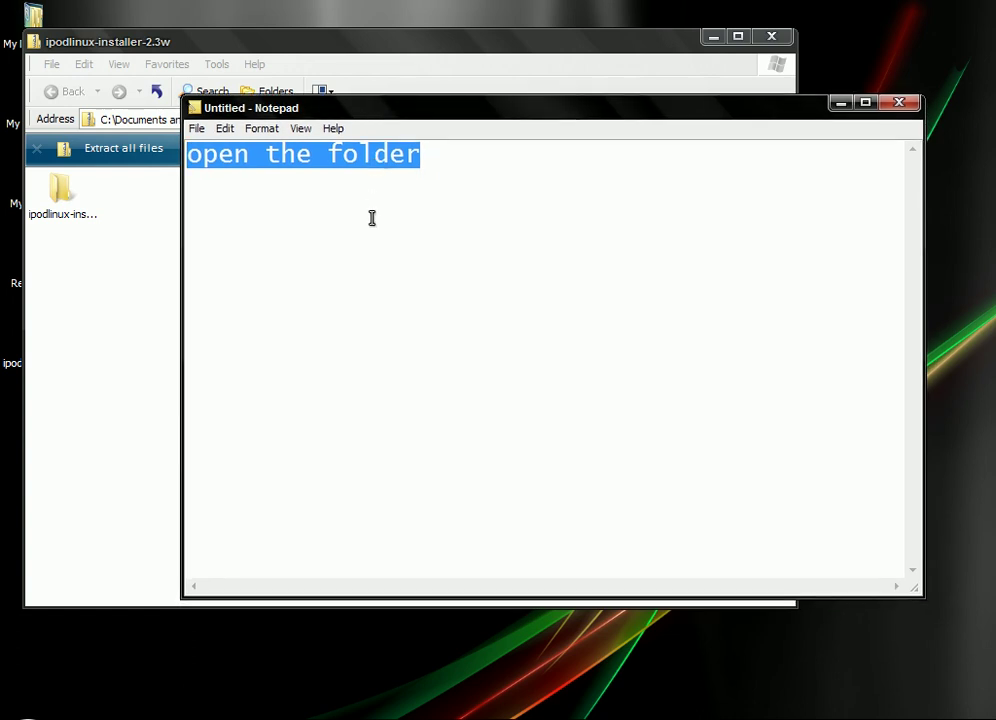
type("<<<<< ex")
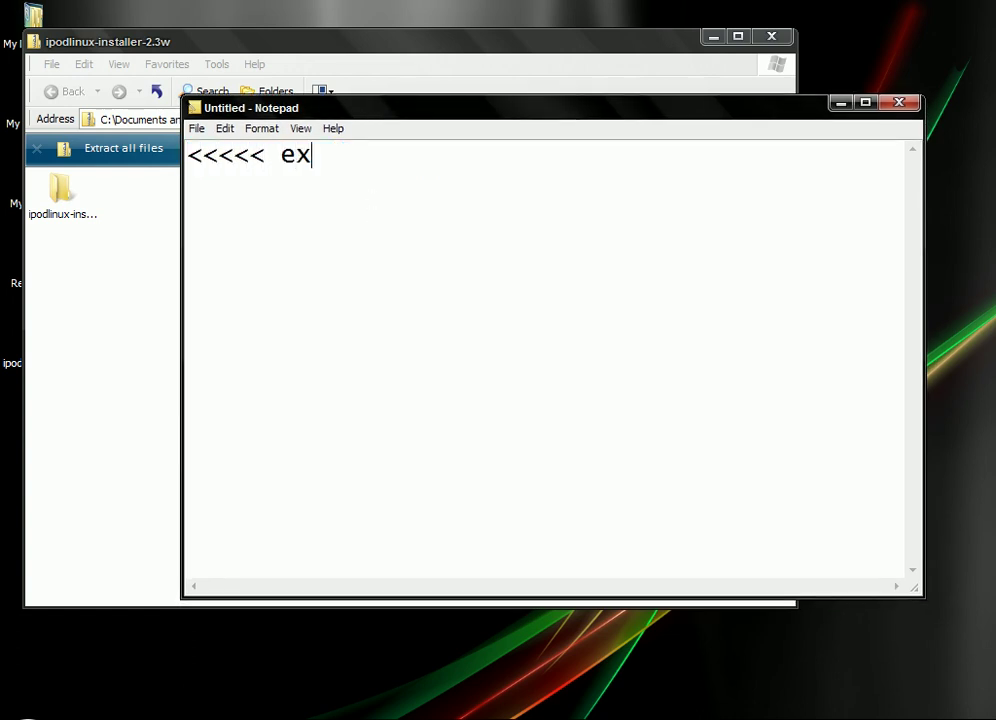
type("tract all files")
left_click_drag(559, 145, 207, 169)
key("BackSpace")
Extract all files from the zip into the suggested ipodlinux-installer-2.3w folder on the Desktop, and close both folder windows.
left_click(140, 152)
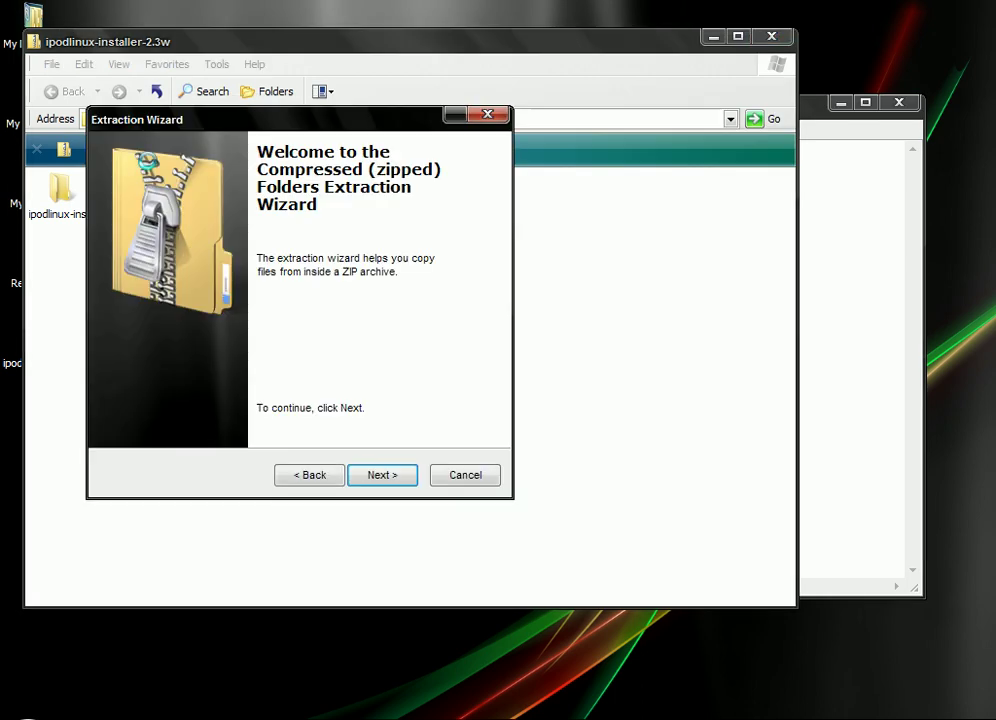
left_click(382, 475)
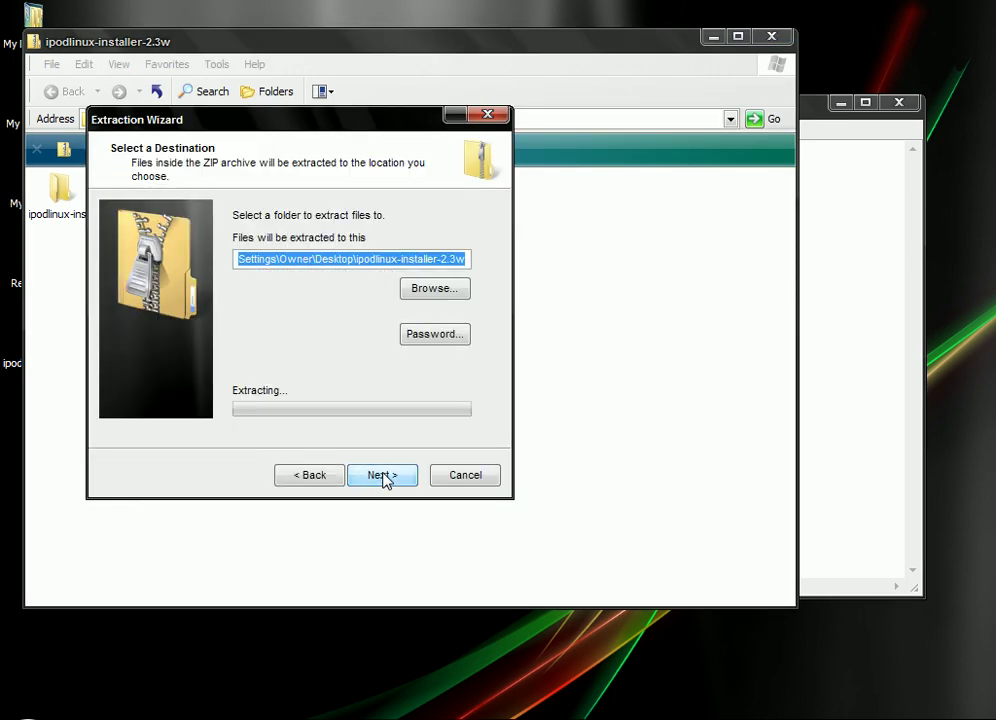
left_click(382, 476)
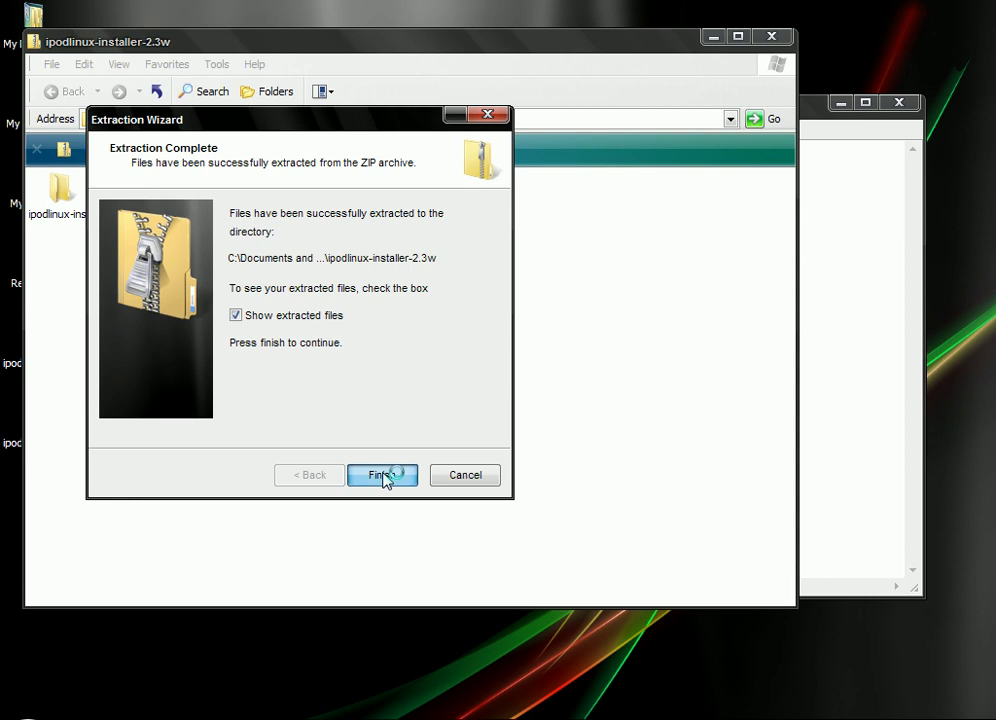
left_click(384, 477)
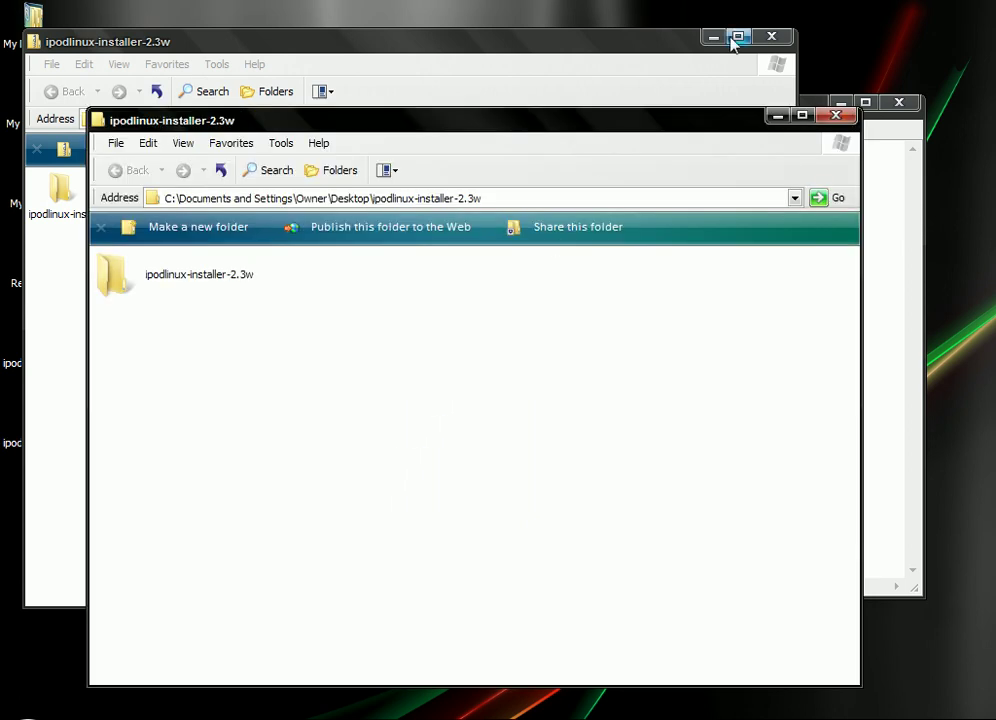
left_click(770, 37)
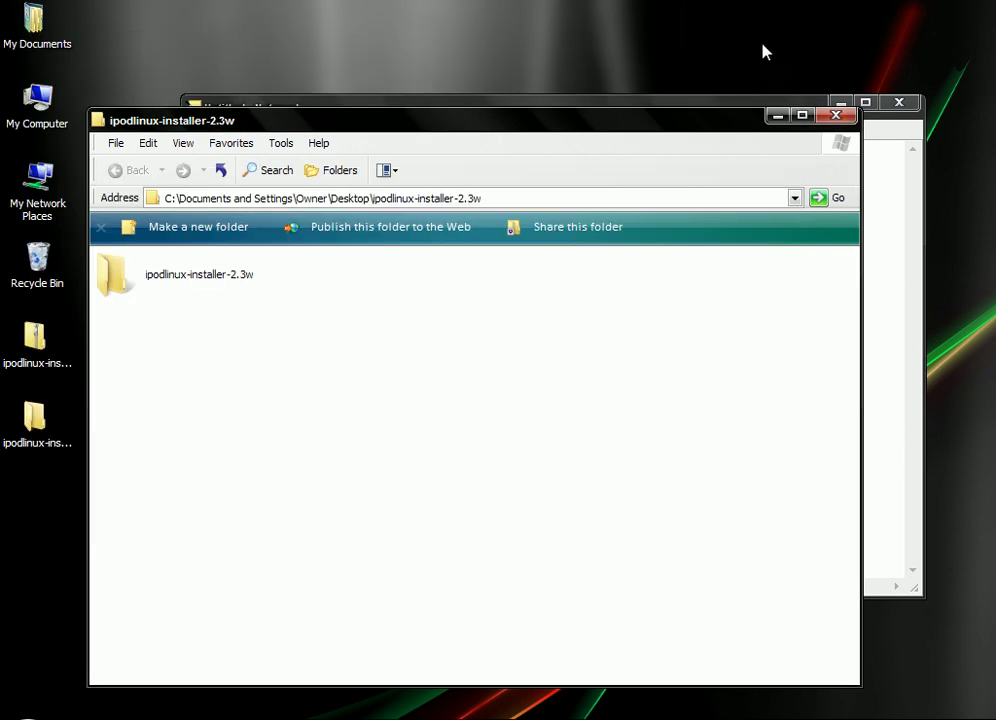
left_click(837, 117)
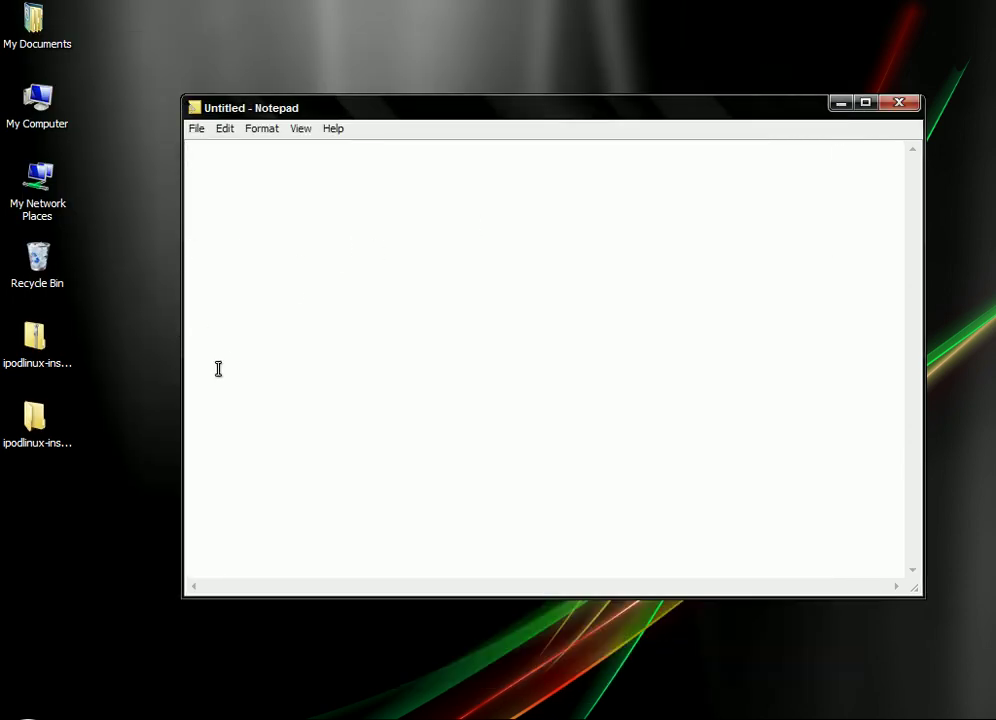
Add a "<<<<<" pointer a few lines down in the Notepad note and open the extracted installer folder on the desktop.
key("Return")
key("Return")
key("Return")
key("Return")
type("<<<<<")
double_click(42, 430)
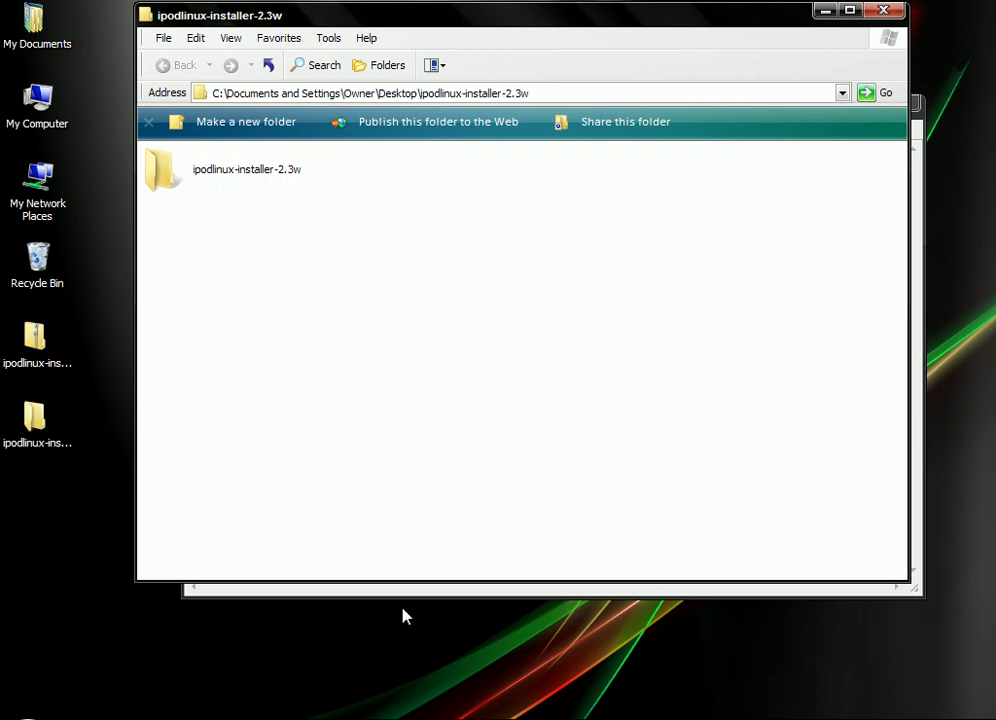
Erase the arrow pointer from the Notepad note and open the inner ipodlinux-installer-2.3w folder.
left_click(377, 593)
key("BackSpace")
key("BackSpace")
key("BackSpace")
key("BackSpace")
key("BackSpace")
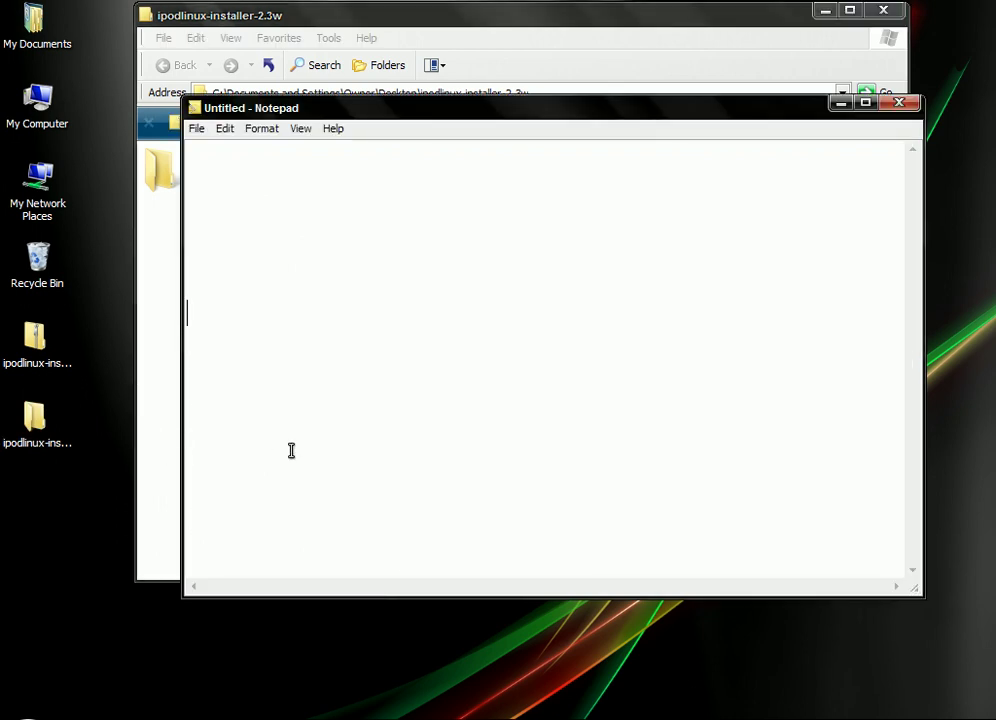
double_click(167, 178)
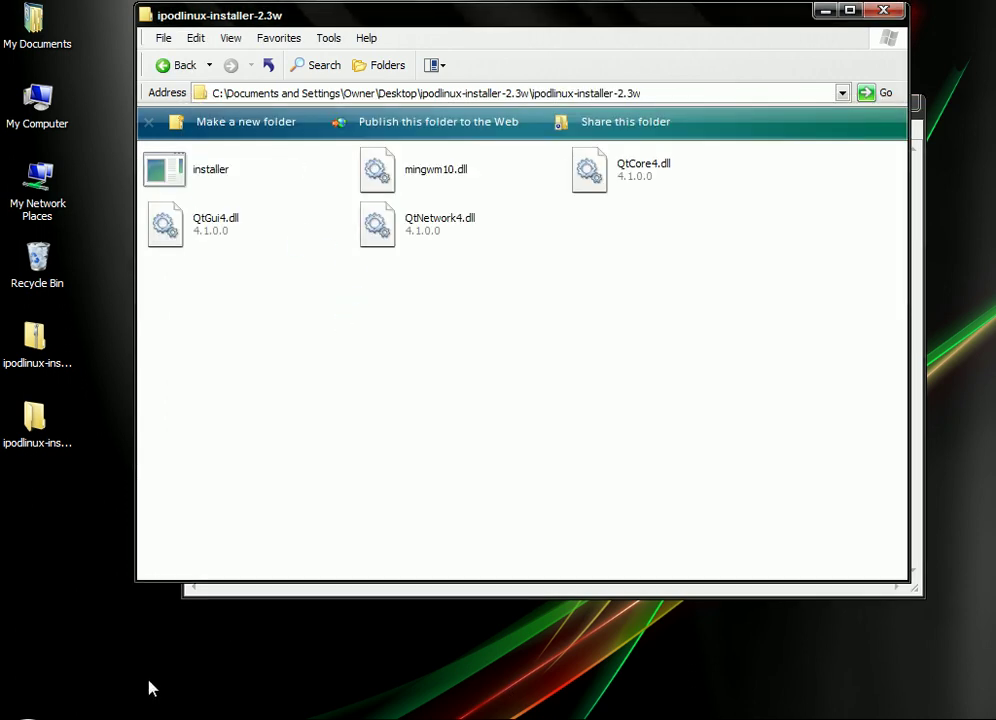
Switch to Notepad, write "<< installer" in the empty note, and move its window so the installer file is uncovered.
key("alt+Tab")
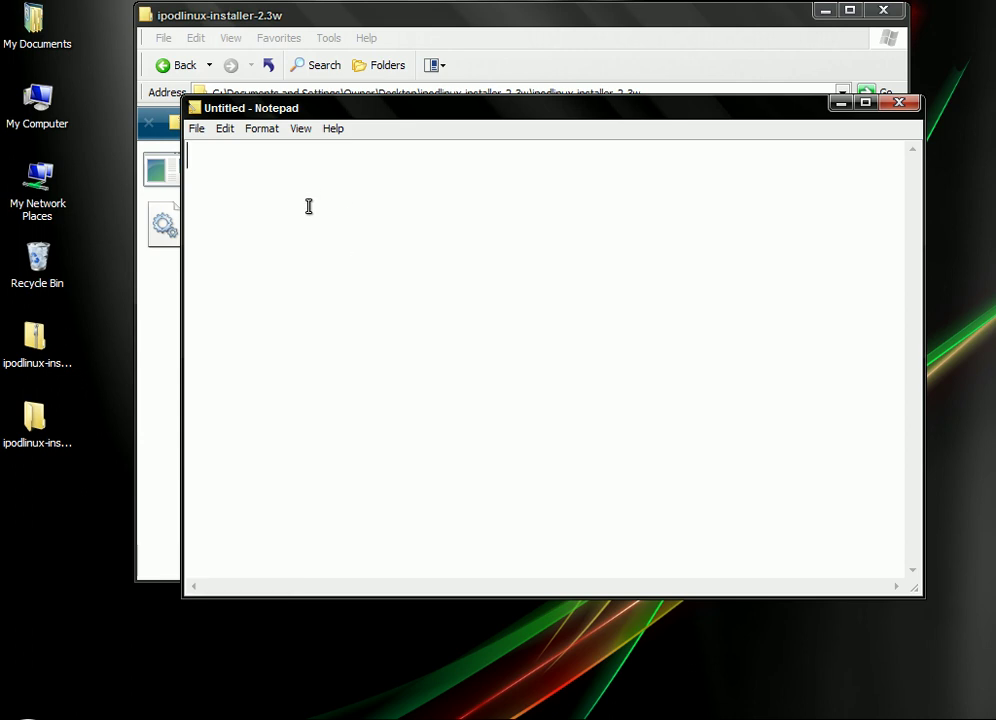
type("<< installer")
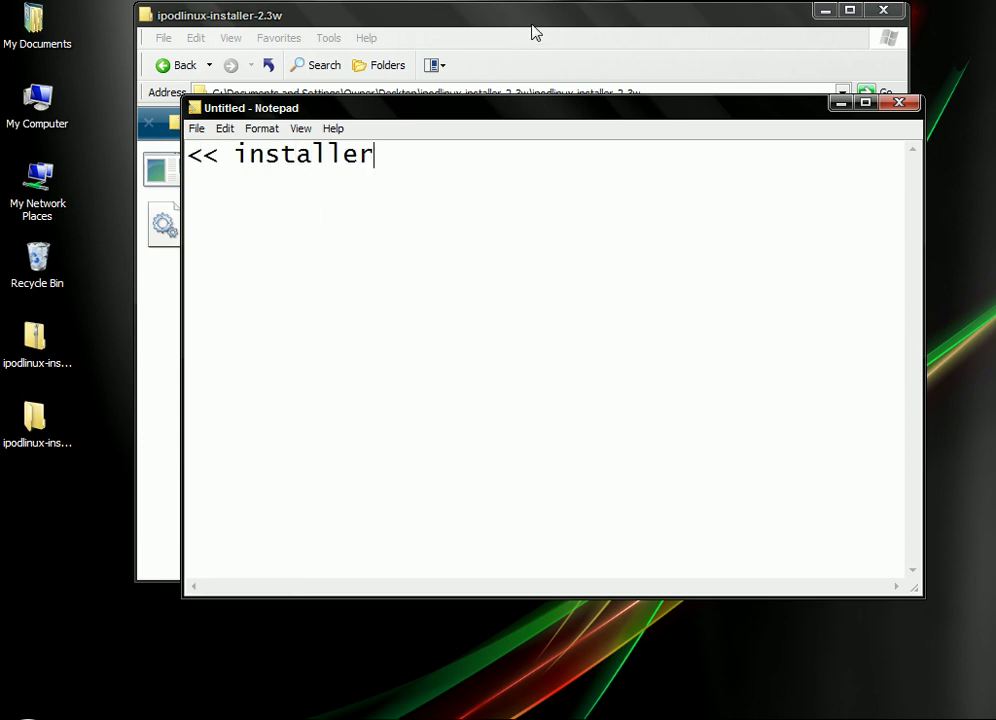
left_click_drag(494, 115, 571, 113)
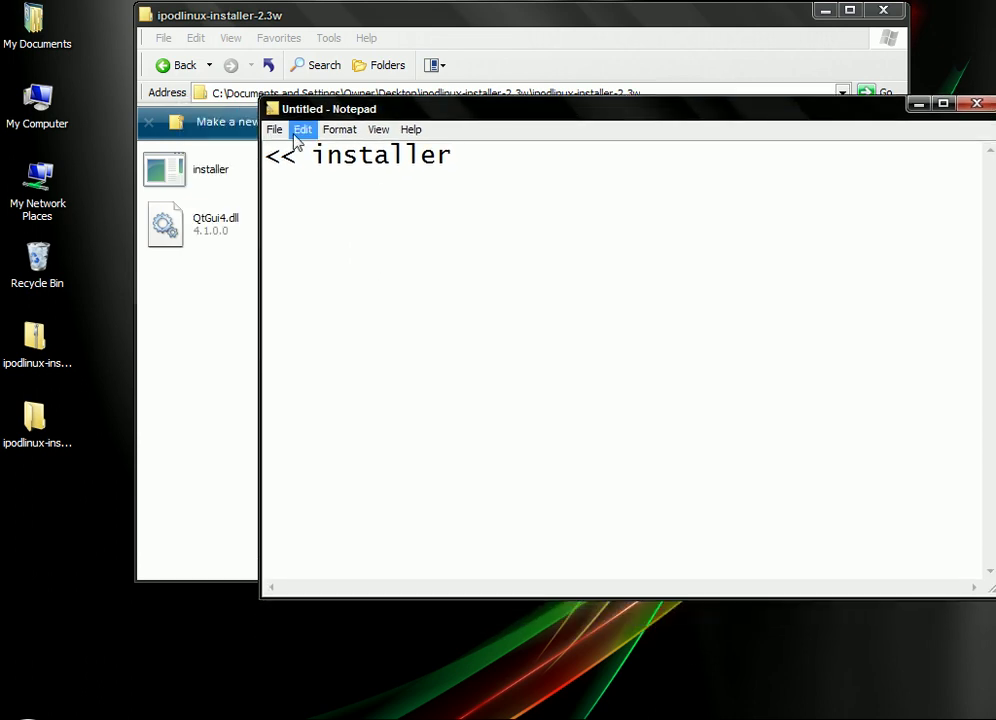
Run the installer application from the extracted folder, allowing it past the security warning, and close the folder window.
double_click(194, 174)
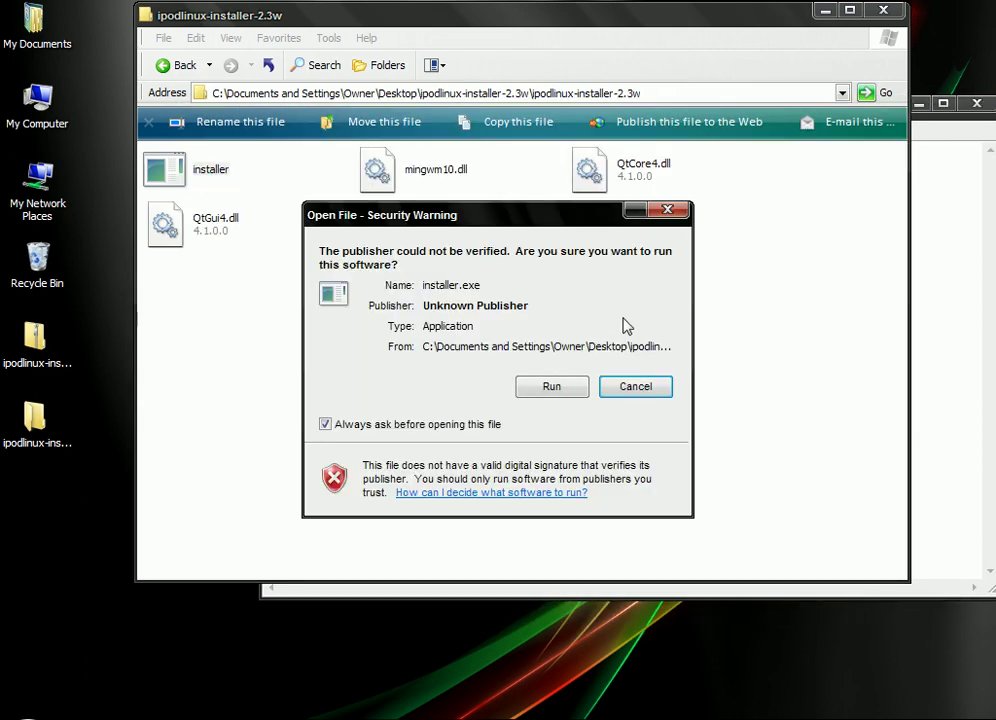
left_click(564, 387)
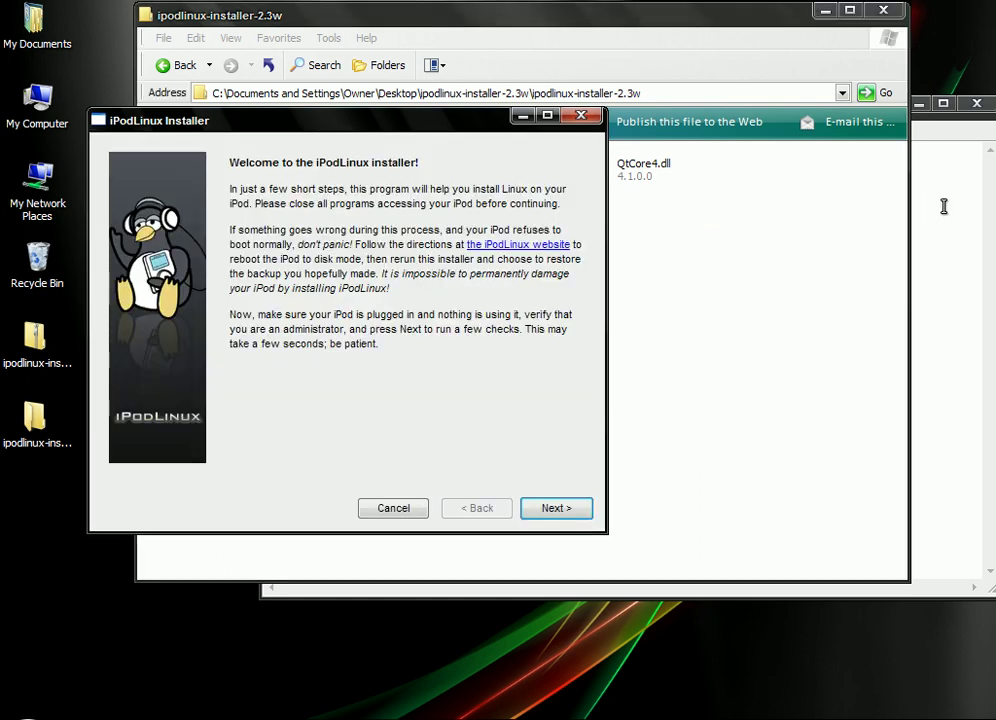
left_click(883, 10)
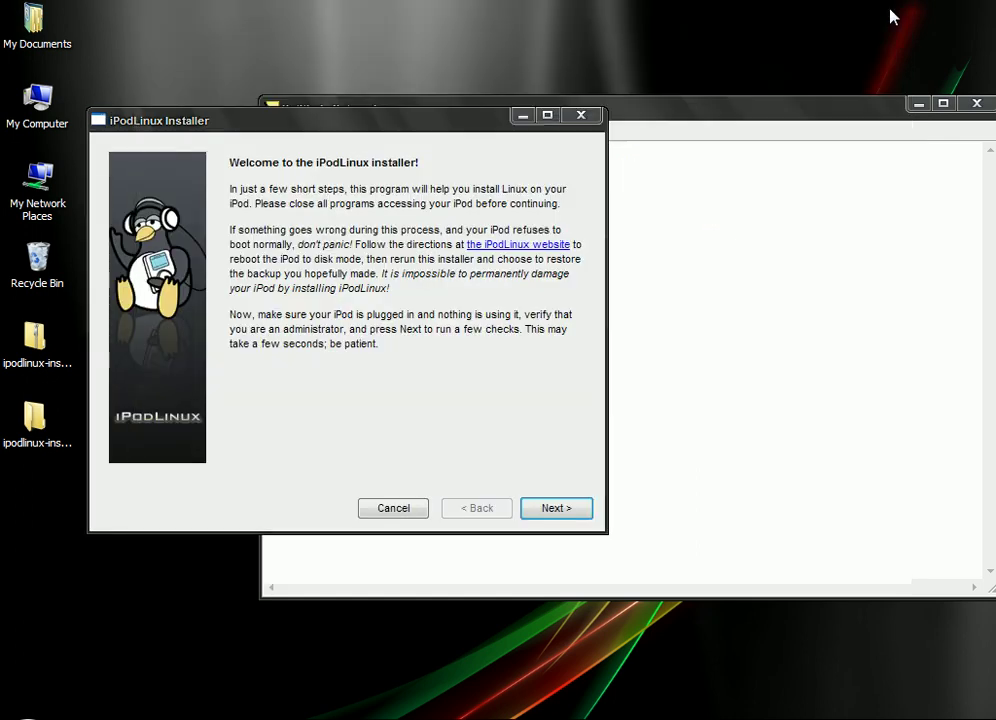
Replace the Notepad text with "next" and advance the iPodLinux Installer past its welcome page.
left_click(758, 262)
left_click_drag(460, 172, 268, 154)
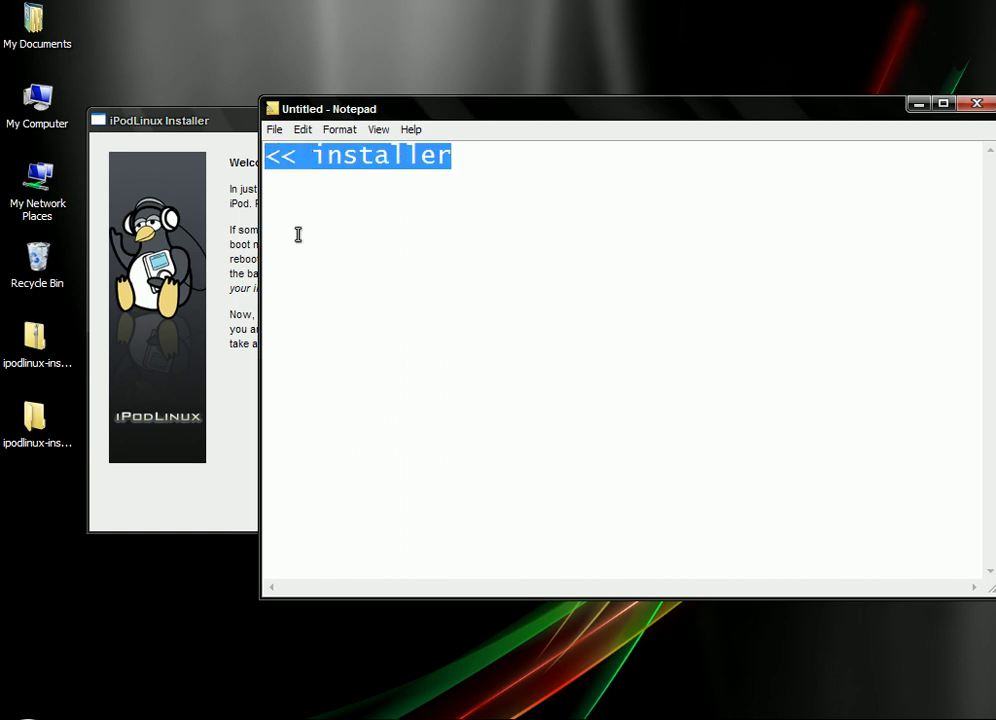
type("next")
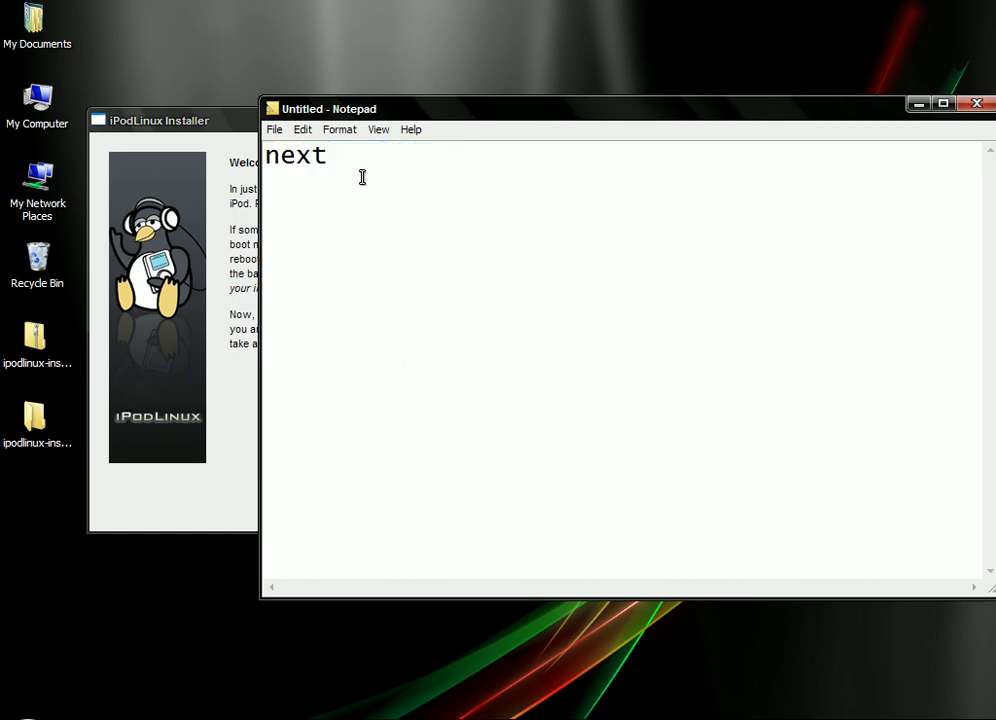
left_click(222, 223)
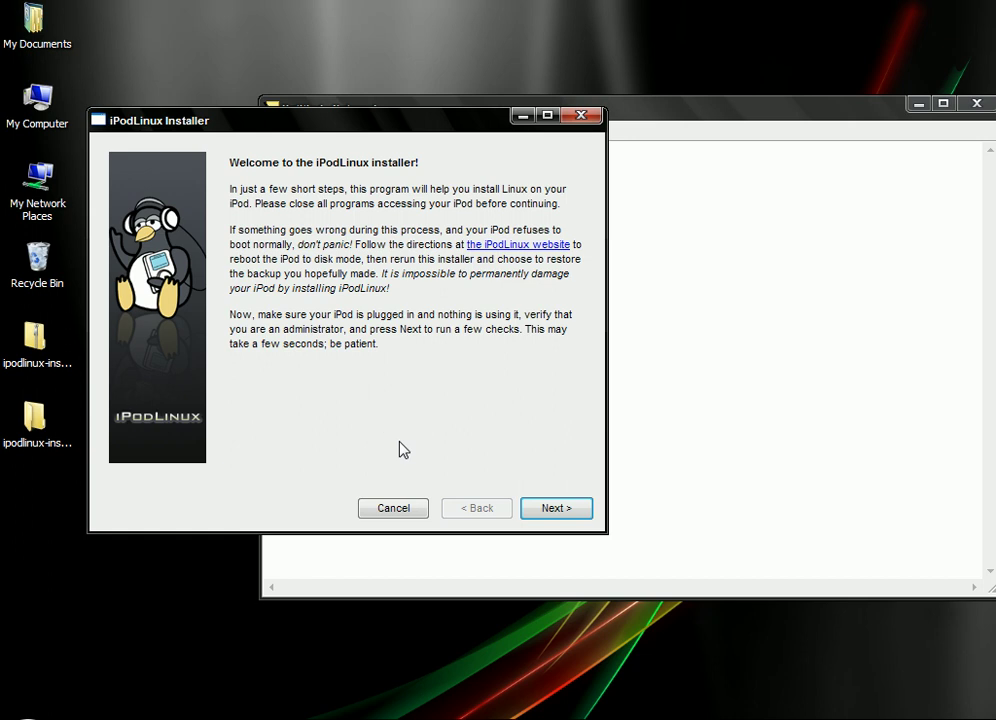
left_click(588, 510)
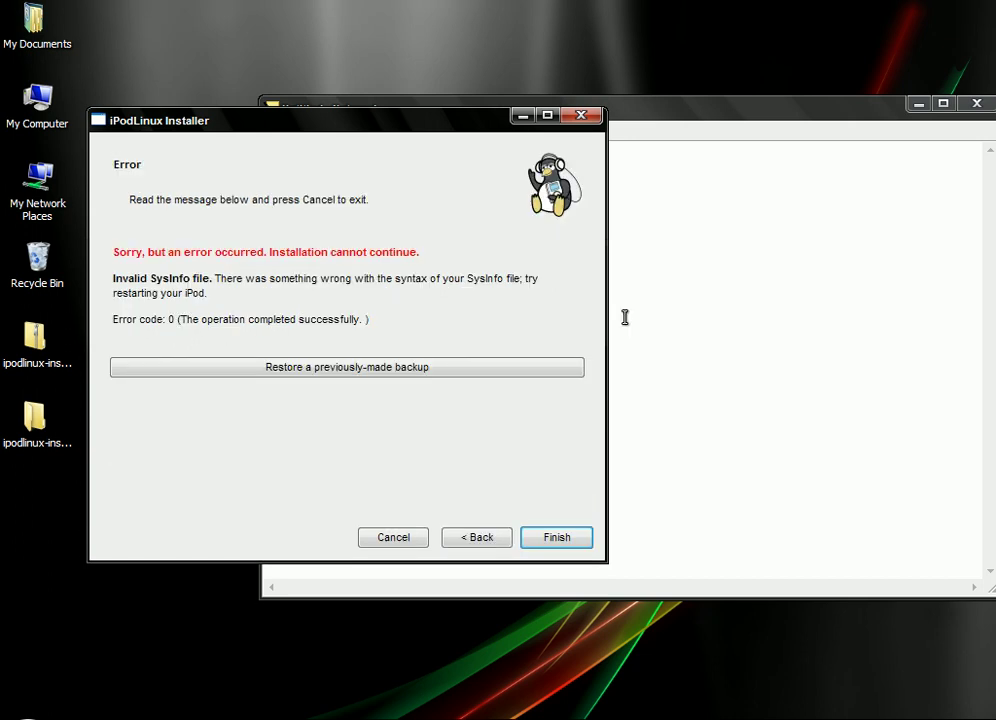
Move Notepad below the installer's error text and replace the note with "i cant install it can someone help me please".
left_click(666, 224)
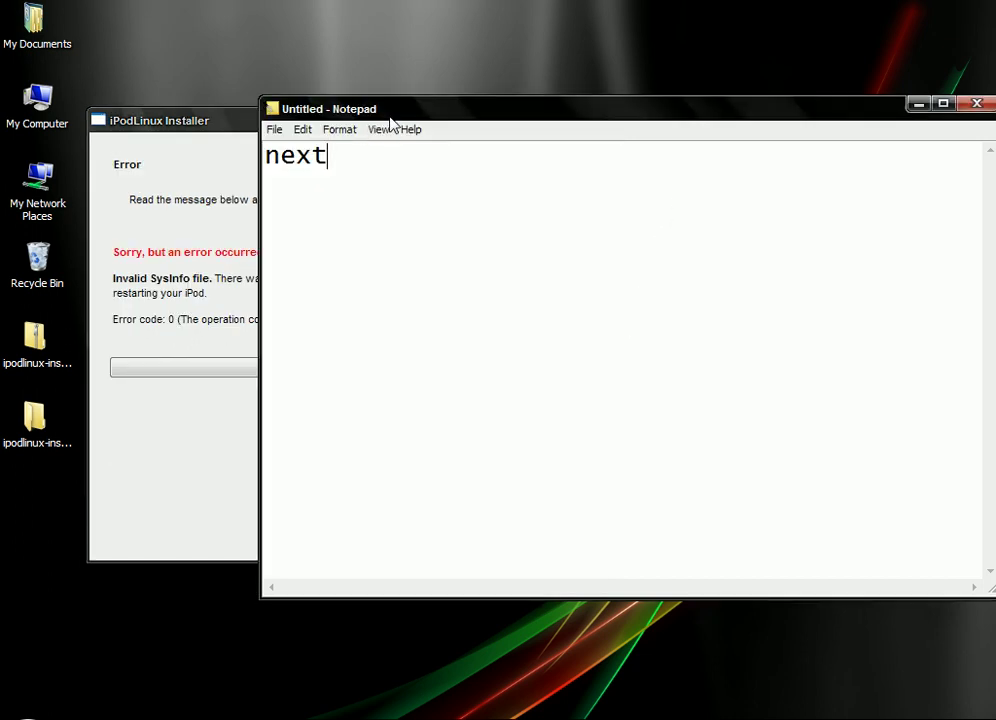
left_click_drag(398, 118, 82, 538)
type("i ")
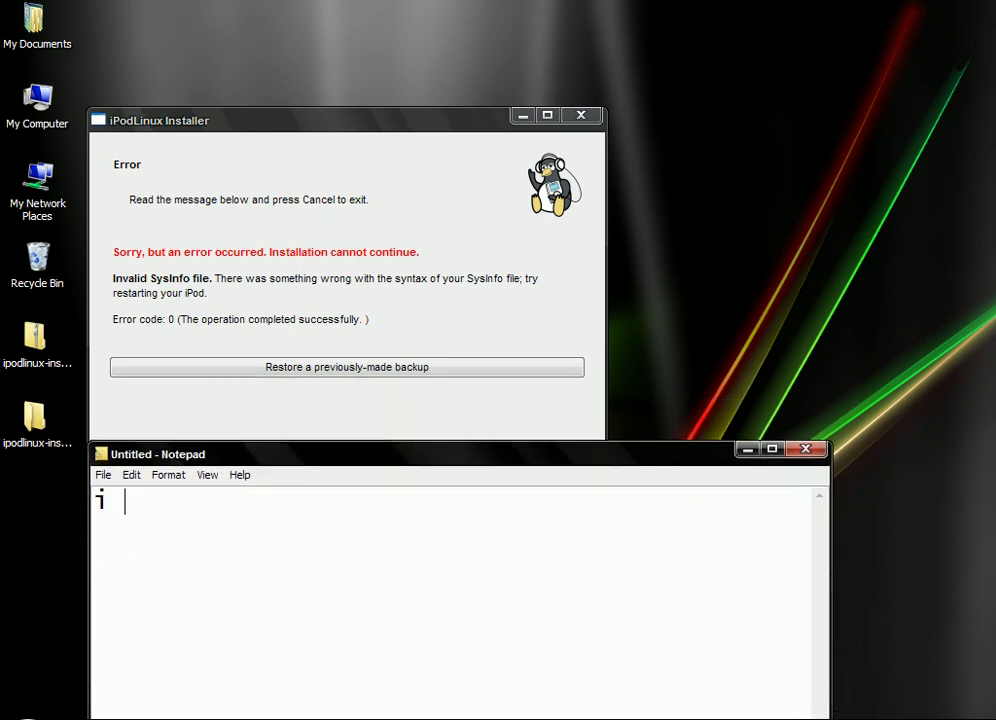
type("cant ins")
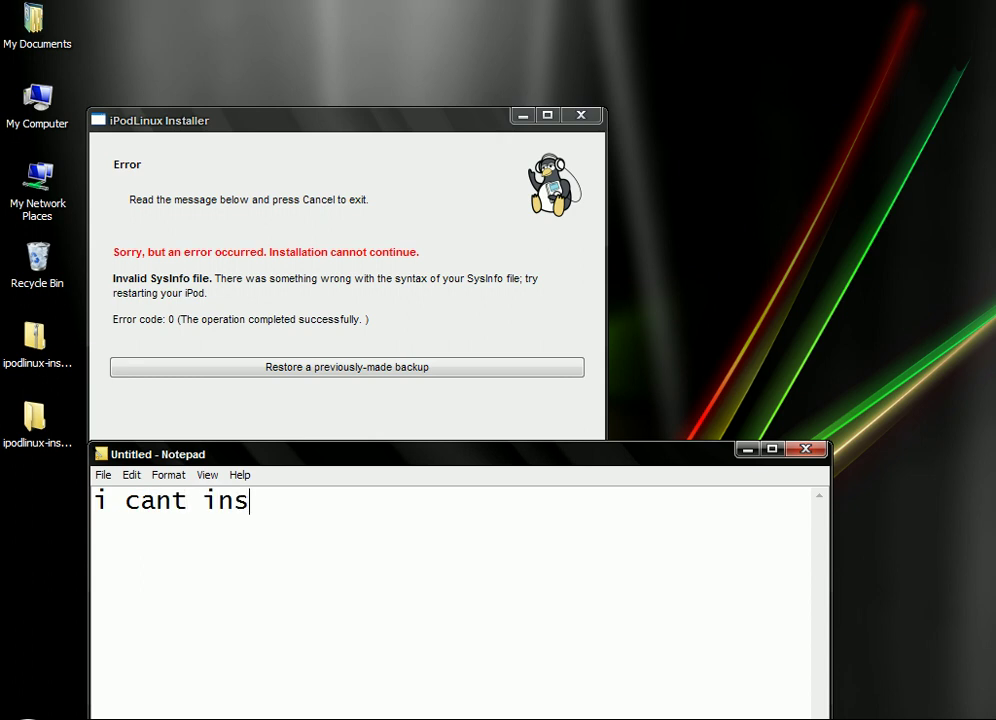
type("tall it")
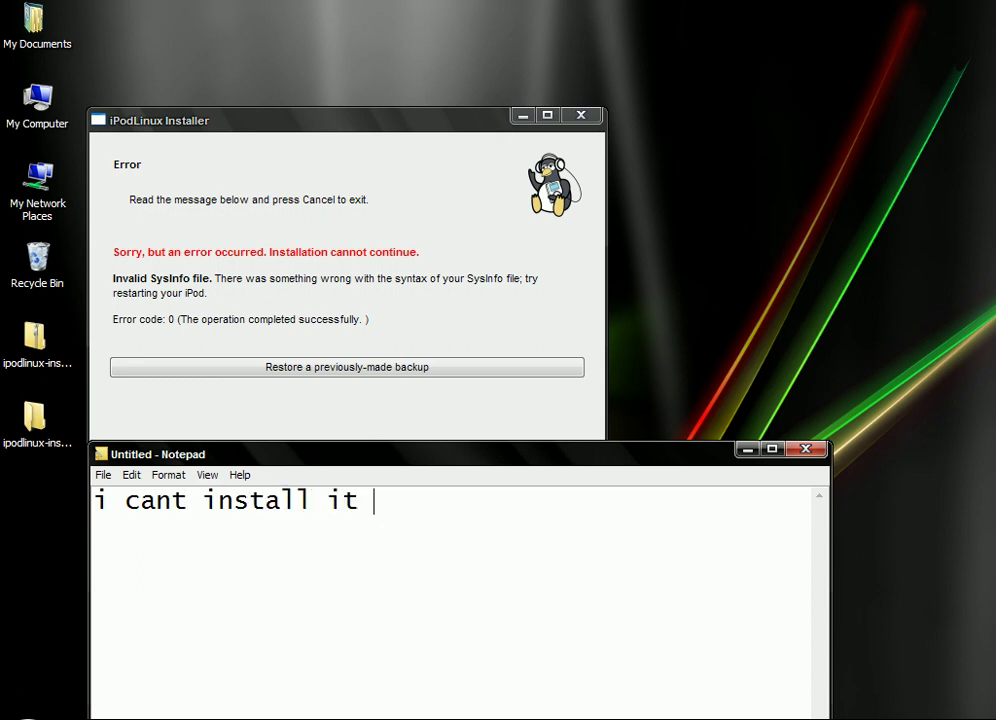
type(" ple")
key("BackSpace")
key("BackSpace")
type("can someone")
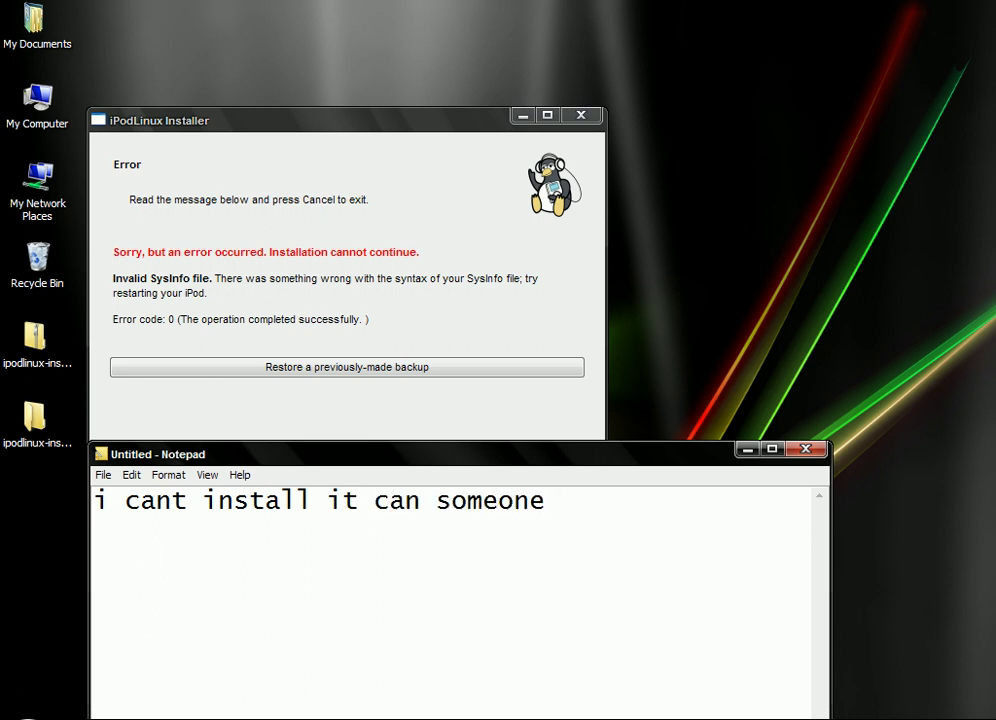
type(" help me")
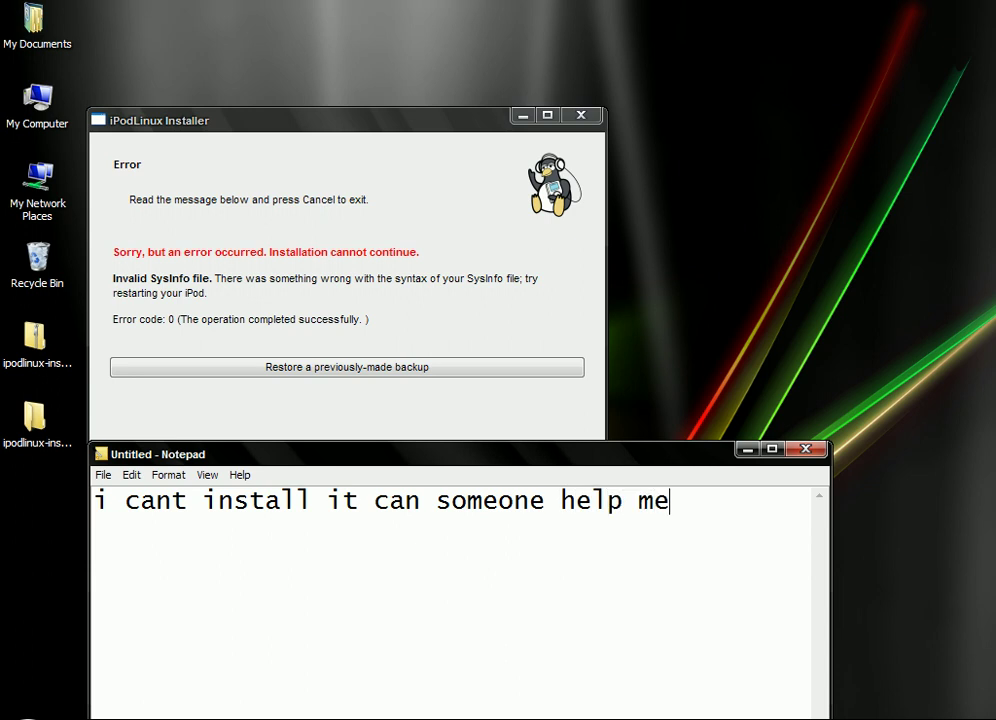
type(" please")
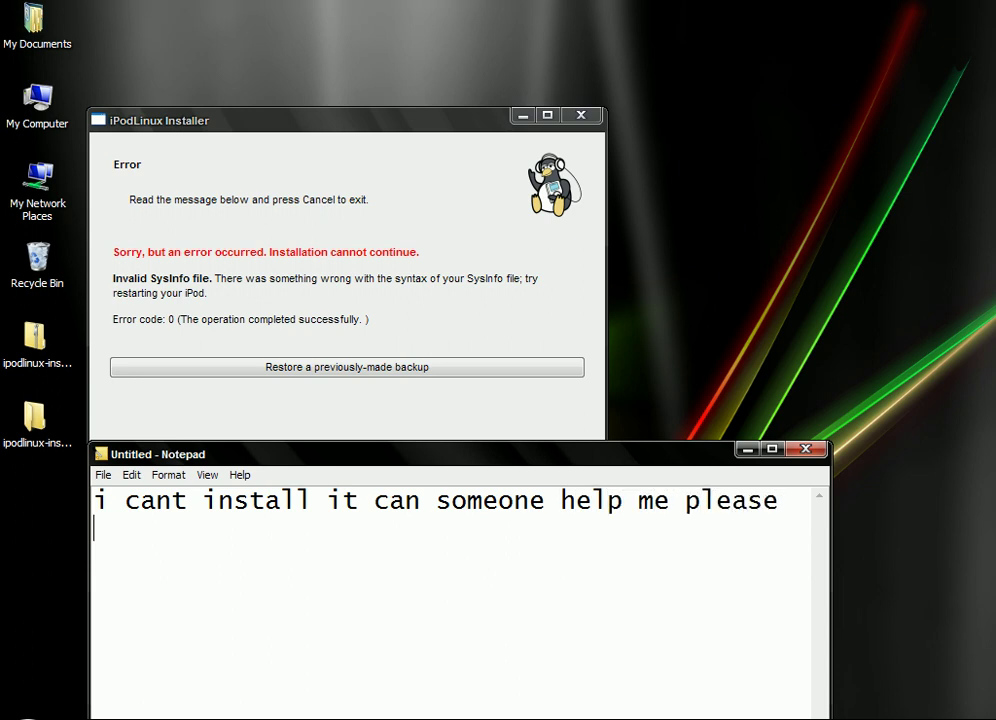
Add the second line "thank you so much..." to the Notepad message.
type("than")
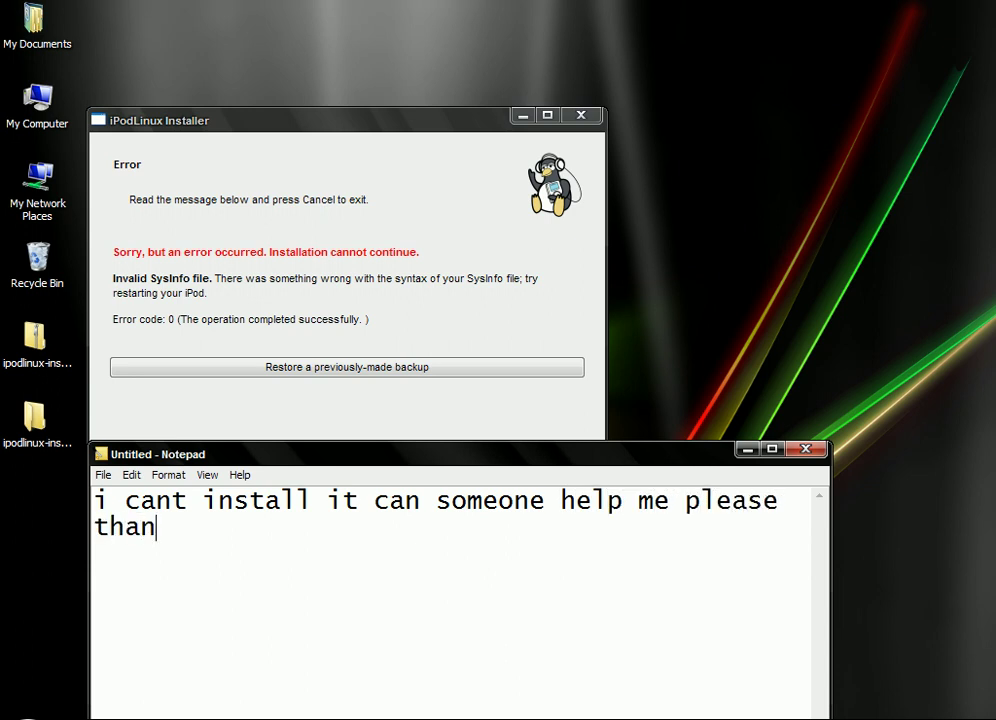
type("k you s")
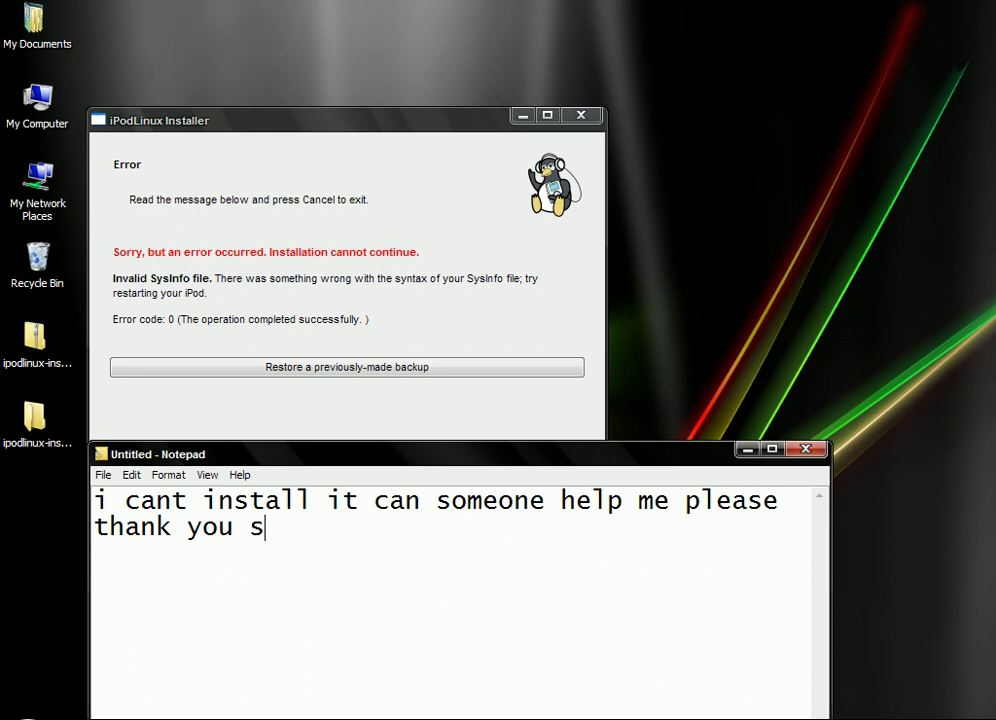
type("o much")
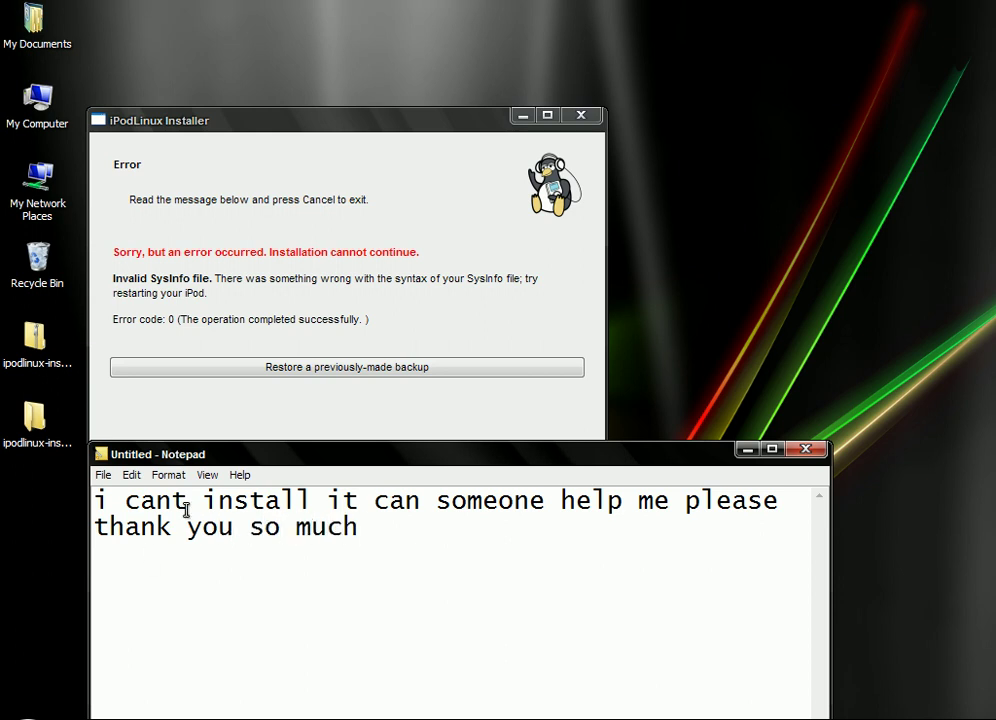
type("...")
Try the installer's backup restore with "Yes! I made a backup." unchecked, and quit the installer.
left_click(313, 371)
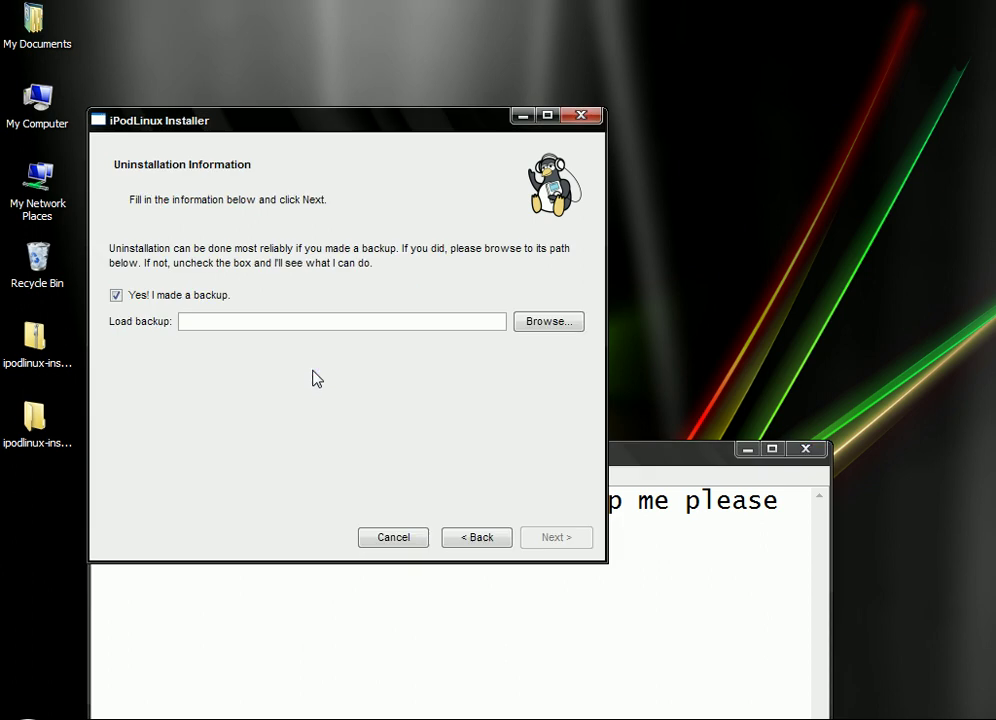
left_click(172, 299)
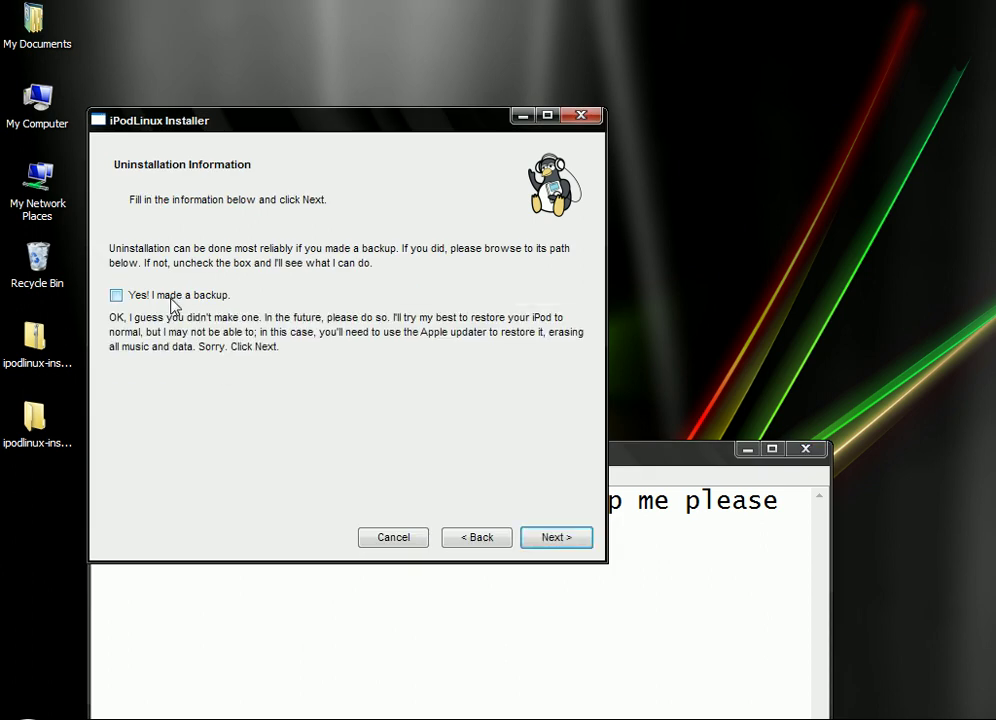
left_click(550, 539)
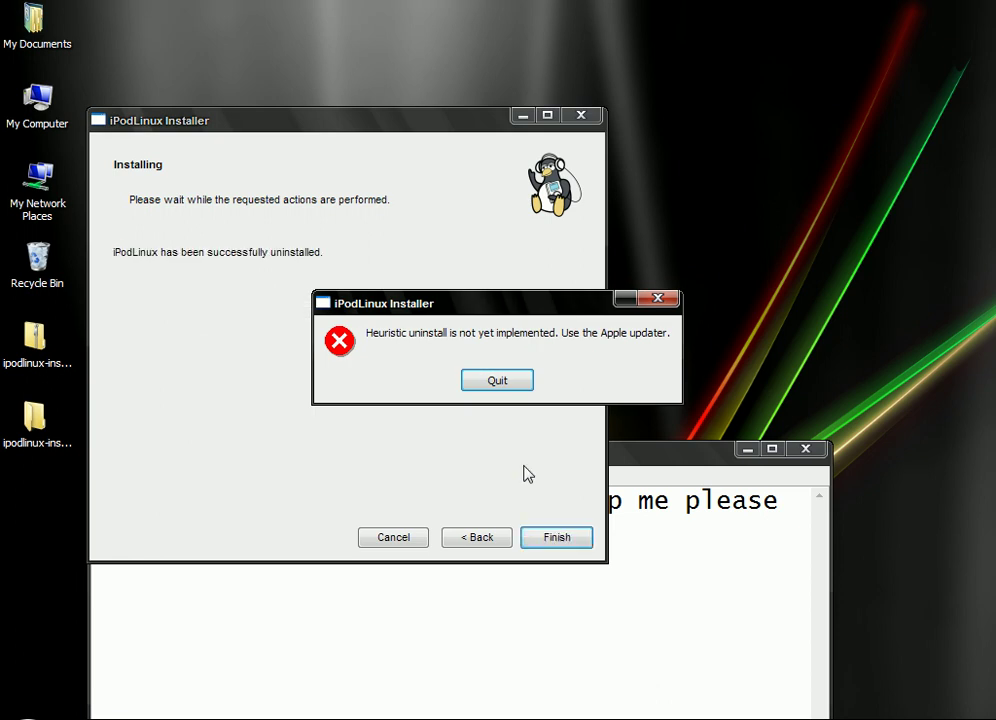
left_click(498, 385)
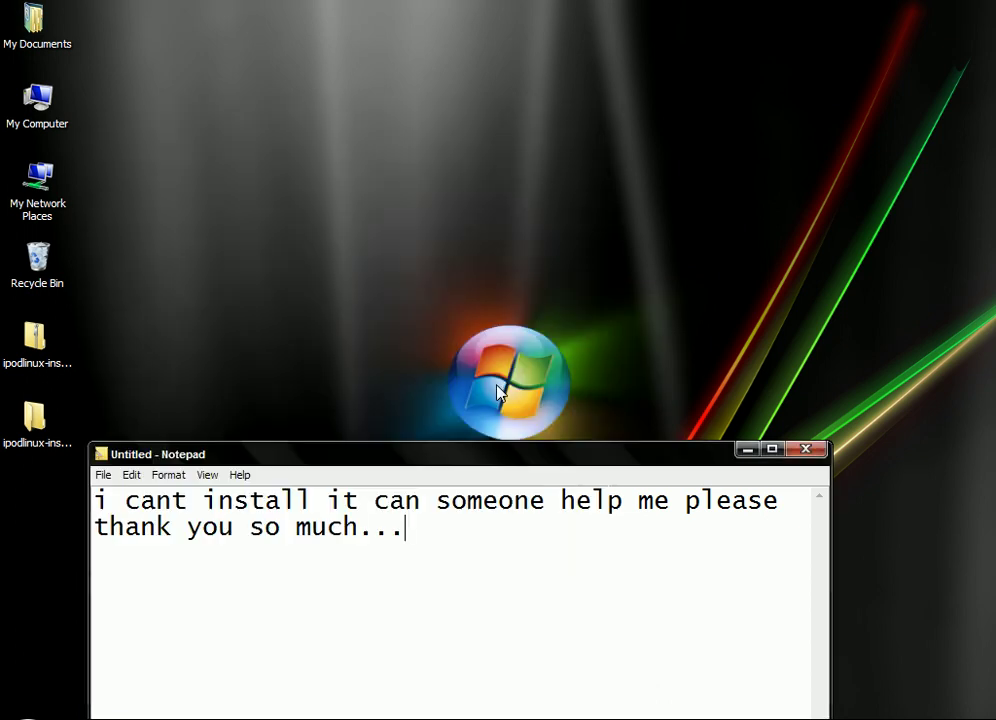
Replace the Notepad message with "great!!!" and "thanks for watching" on a second line.
left_click_drag(429, 525, 100, 493)
type("grea")
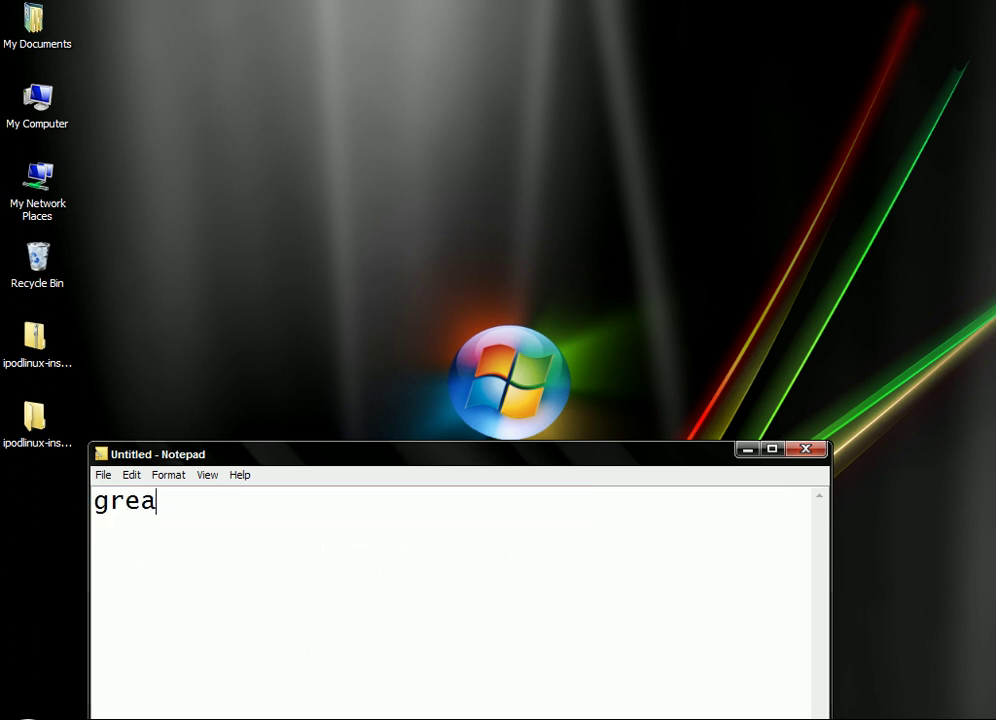
type("t!!!")
key("Return")
type("t")
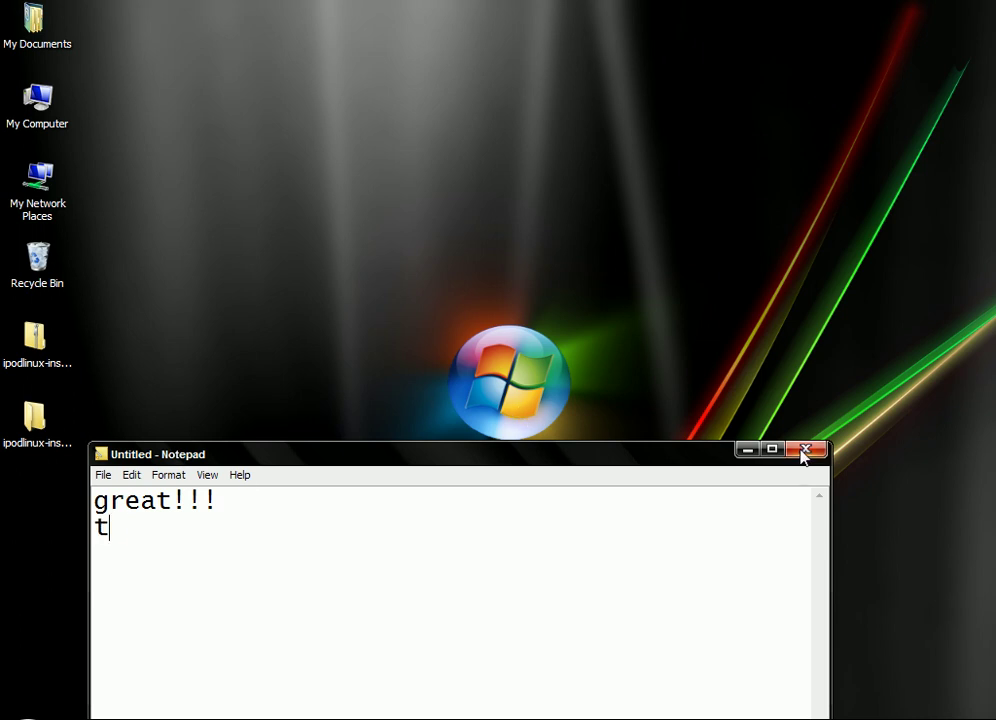
type("hanks for watching")
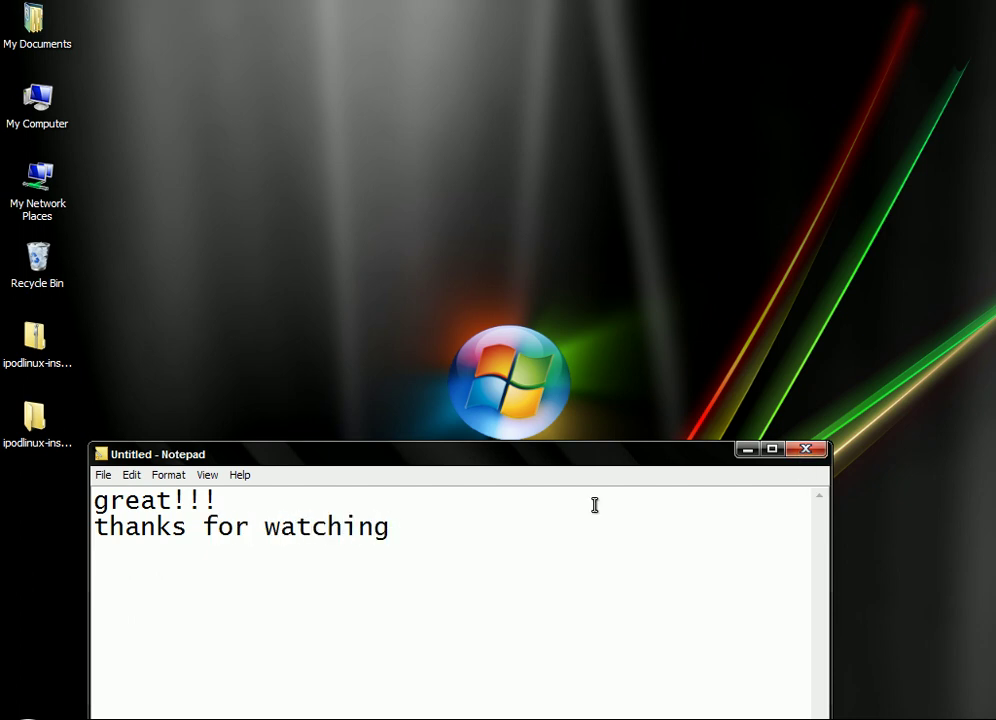